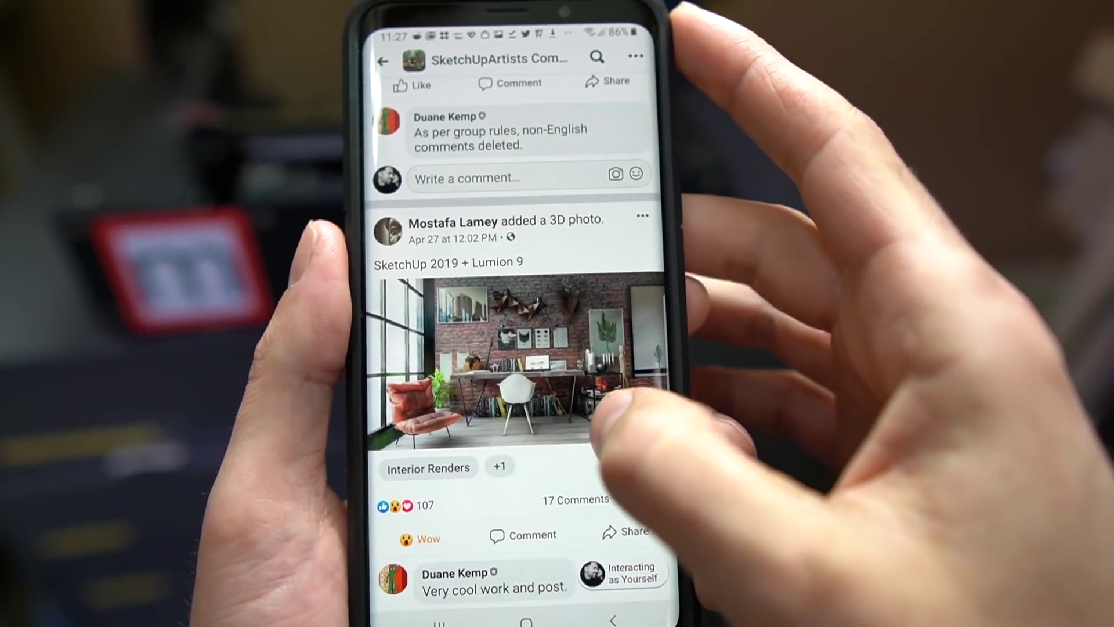
- Scroll the SketchUp artists group feed to the SketchUp 2019 + Lumion 9 3D photo post
scroll(615, 406, down, 5)
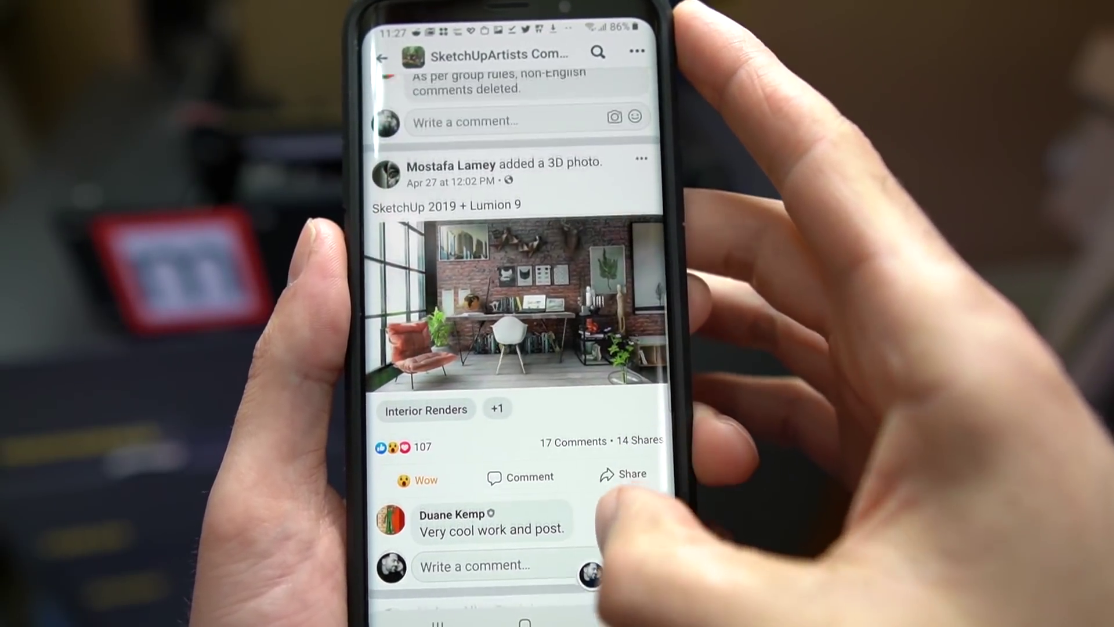
scroll(615, 499, down, 1)
scroll(615, 499, up, 3)
scroll(615, 498, down, 4)
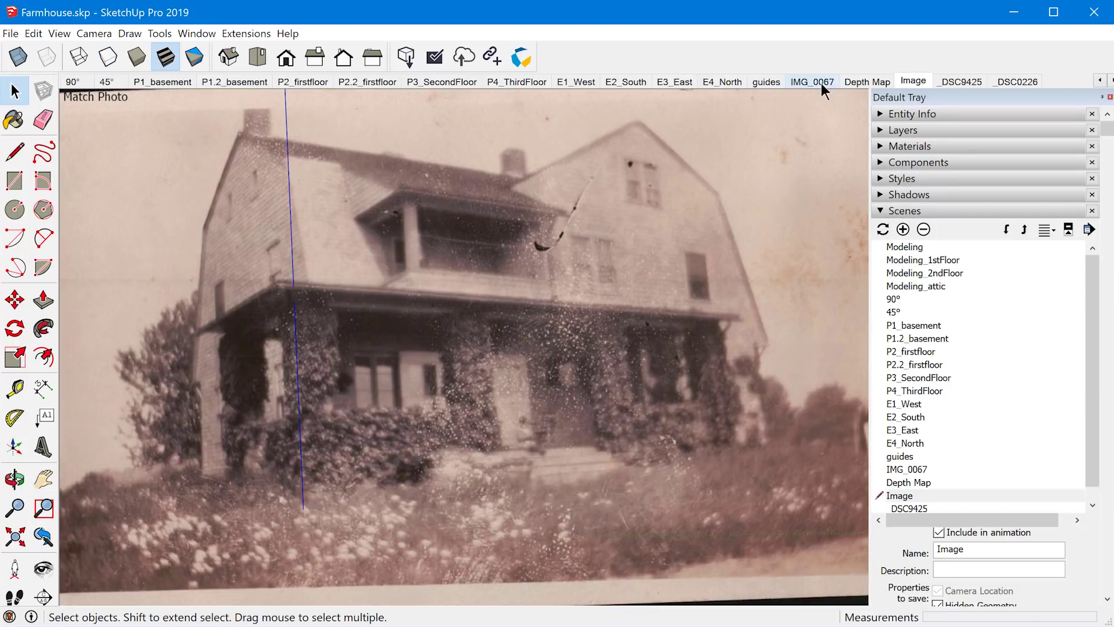
- Hide the Background copy layer in Half Dome.psd so only the grayscale depth map shows
click(812, 81)
middle_drag(464, 348, 497, 380)
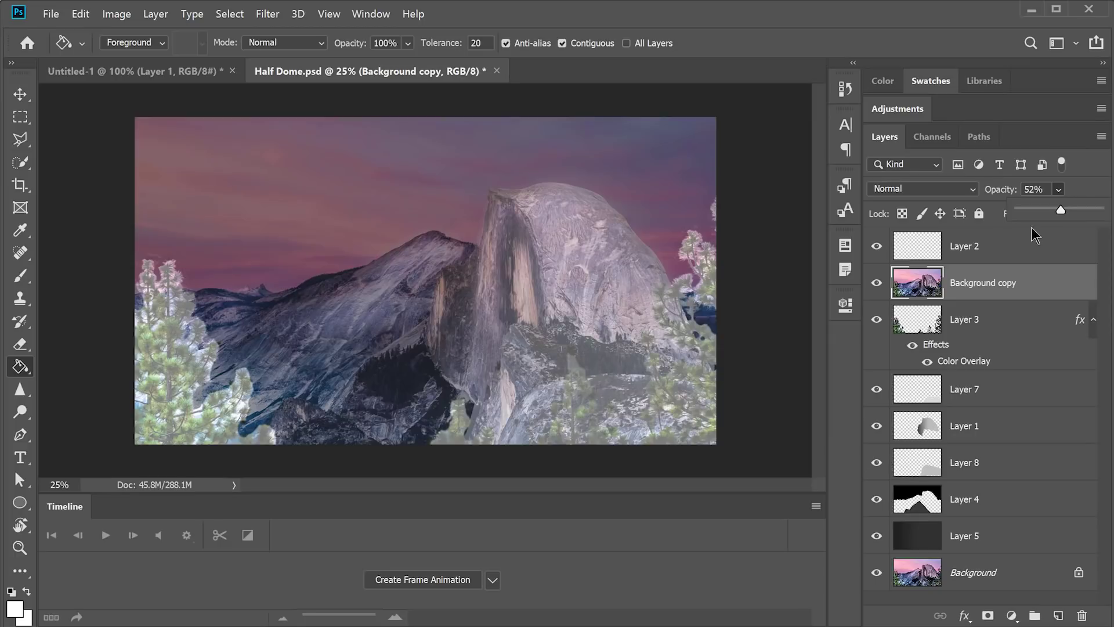
click(876, 283)
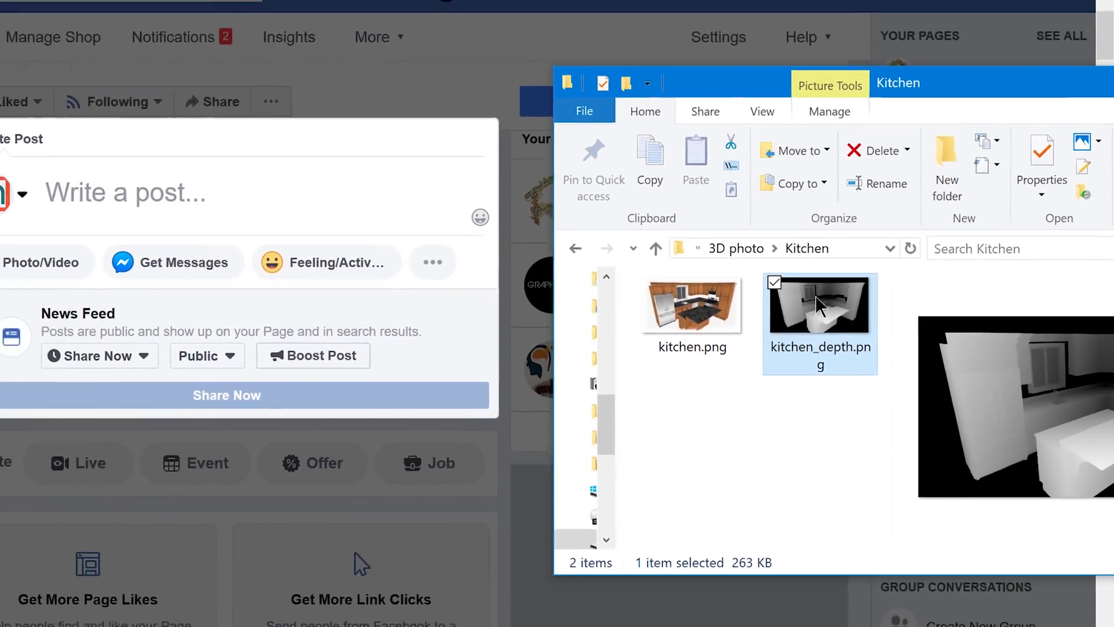
- Select kitchen.png with kitchen_depth.png and drop both into Facebook's Create Post box
ctrl+click(594, 308)
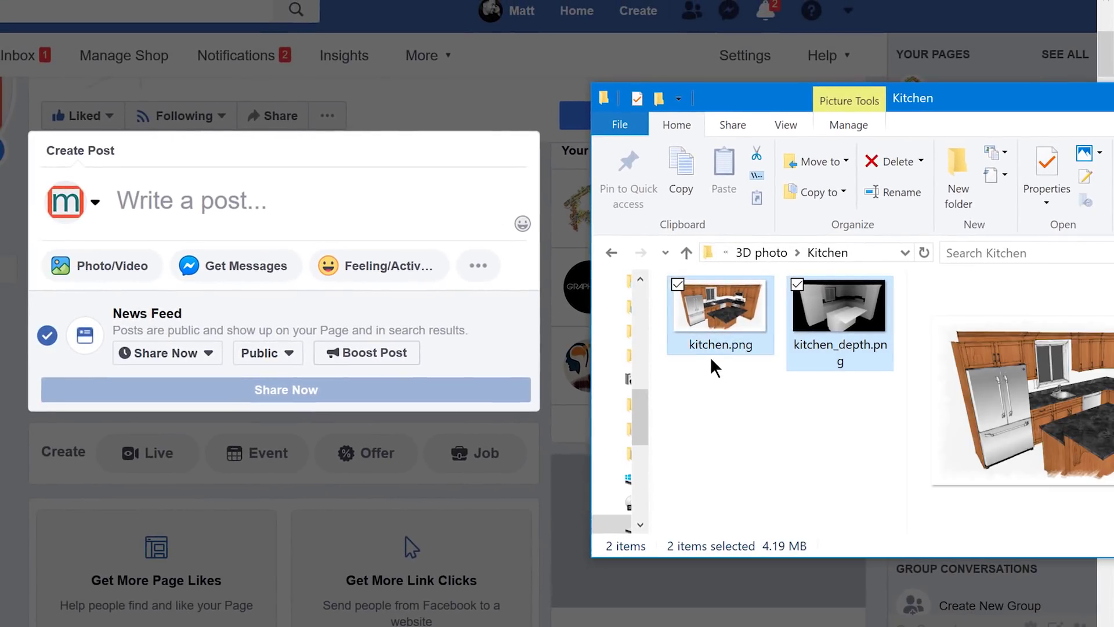
drag(725, 323, 251, 214)
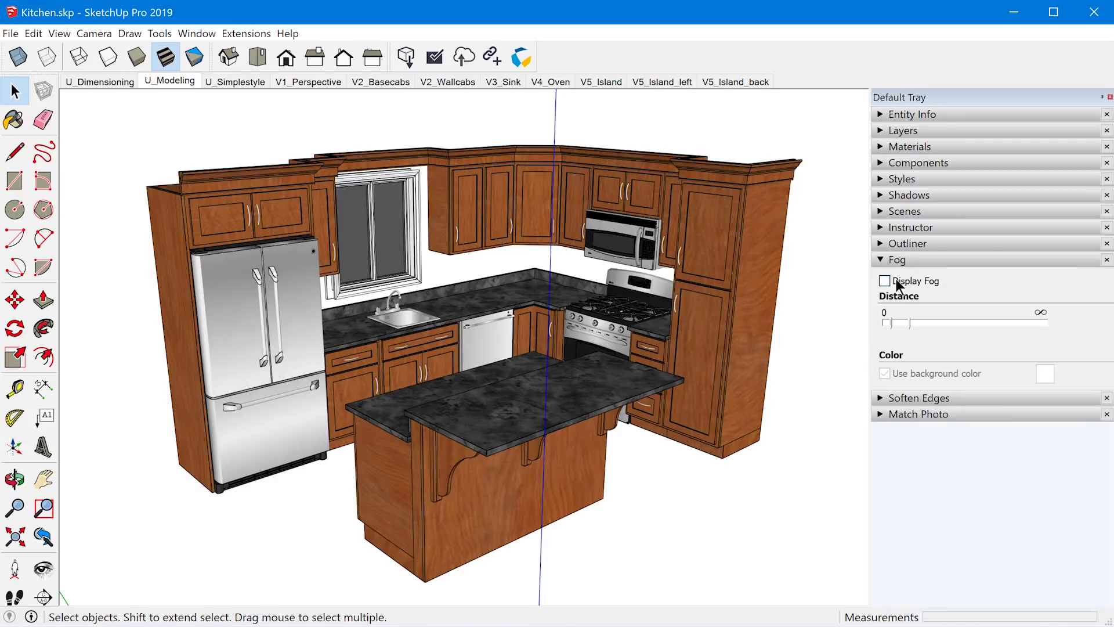
- Enable Display Fog in pure black and adjust its start and end distances
click(886, 281)
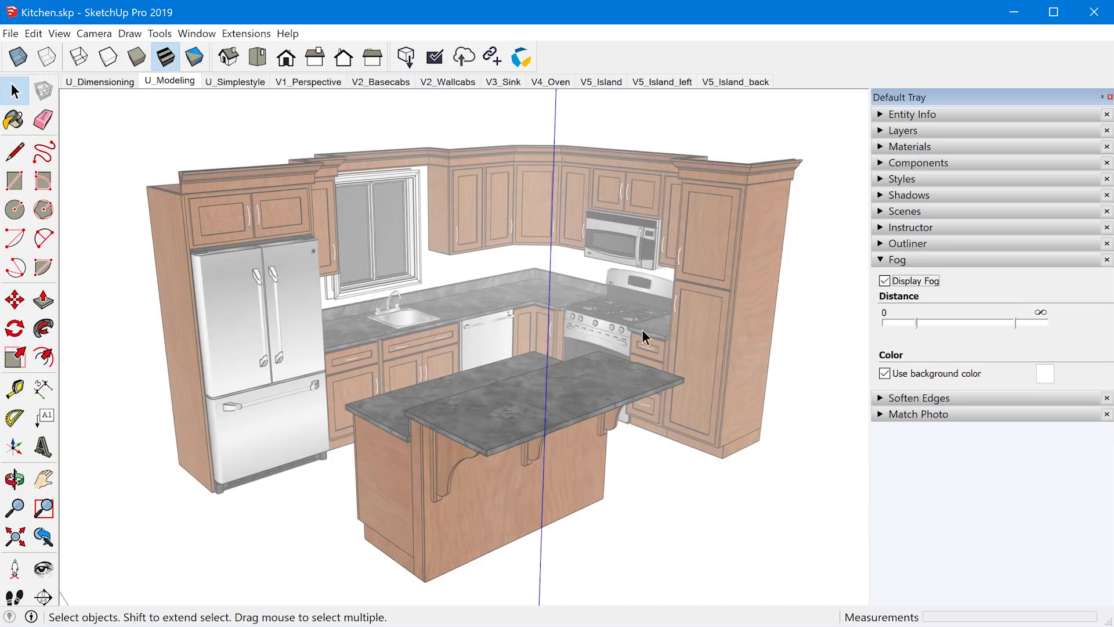
drag(1013, 315, 1000, 321)
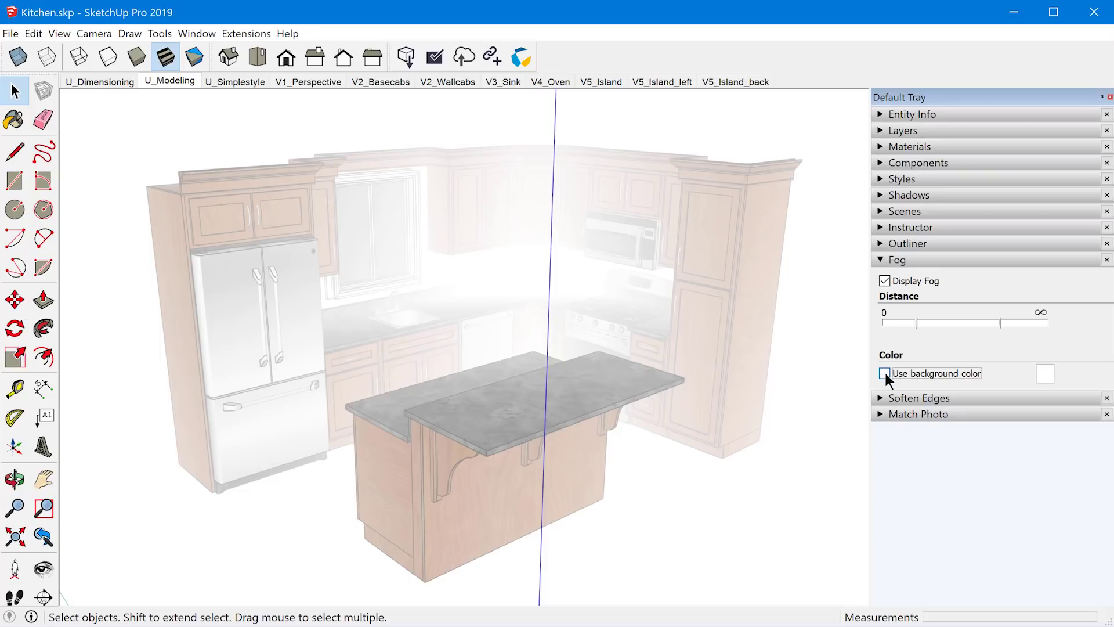
click(1044, 374)
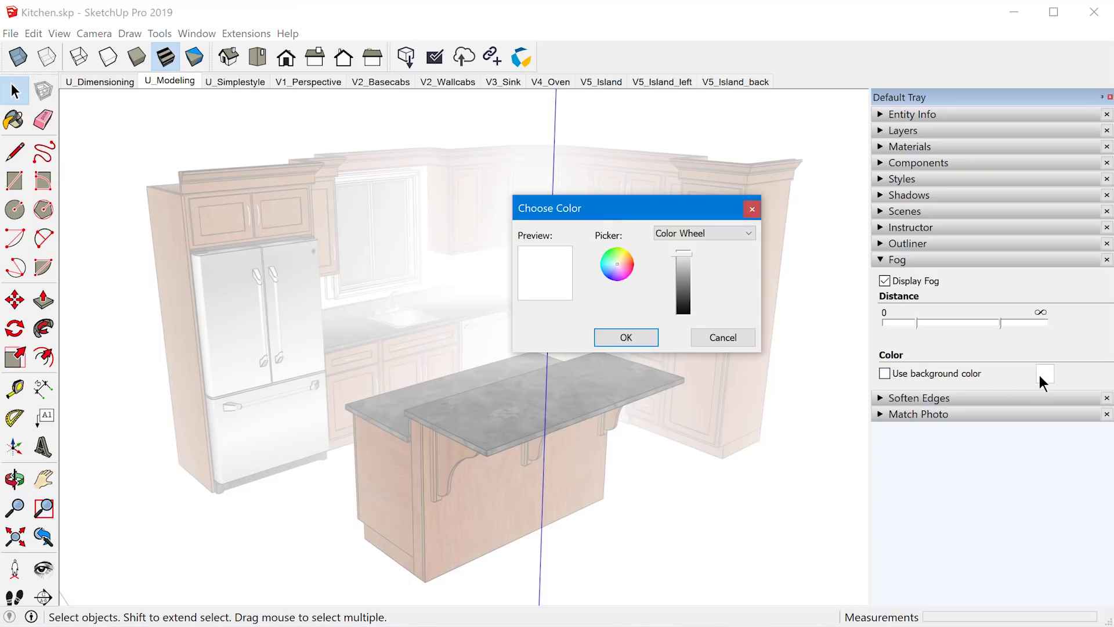
drag(687, 264, 667, 328)
click(652, 335)
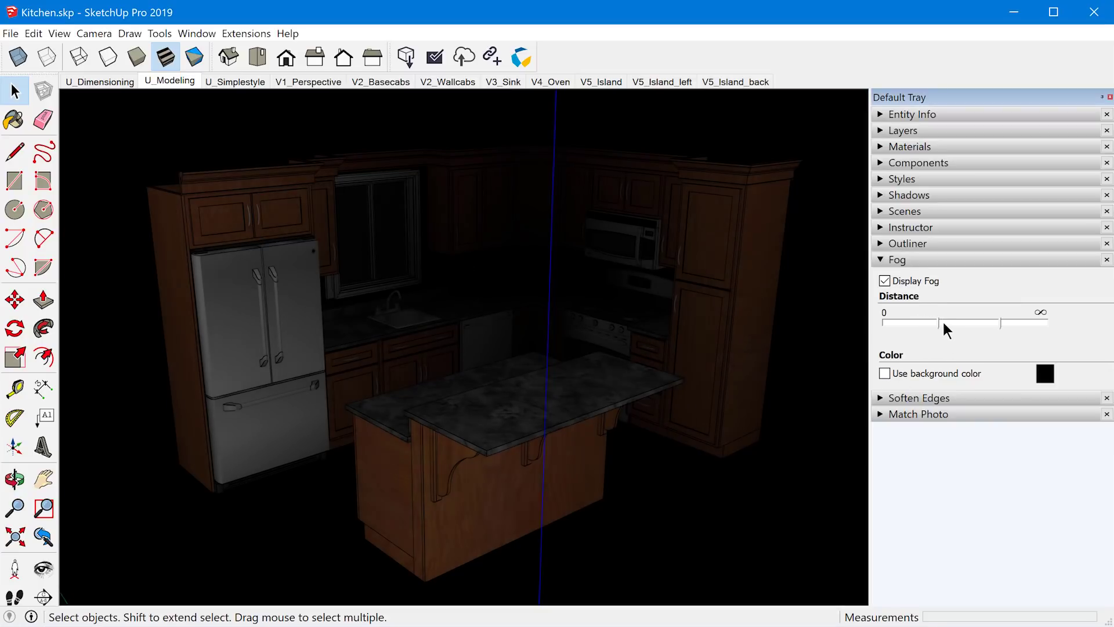
drag(946, 322, 957, 322)
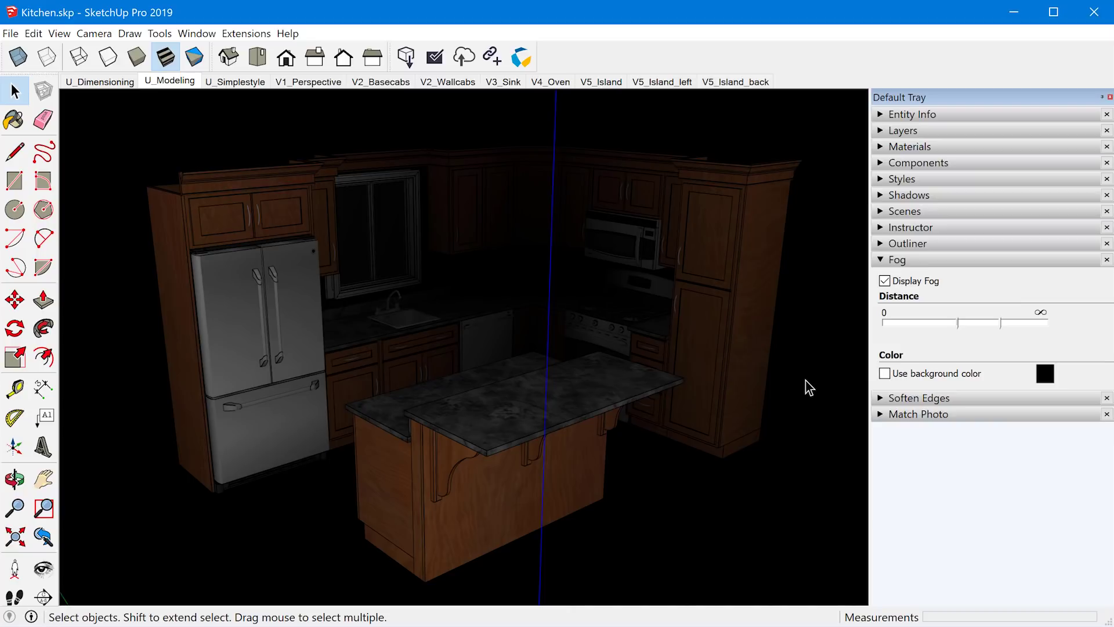
- Apply the HiddenLine style from the Default Styles collection to the kitchen model
click(887, 181)
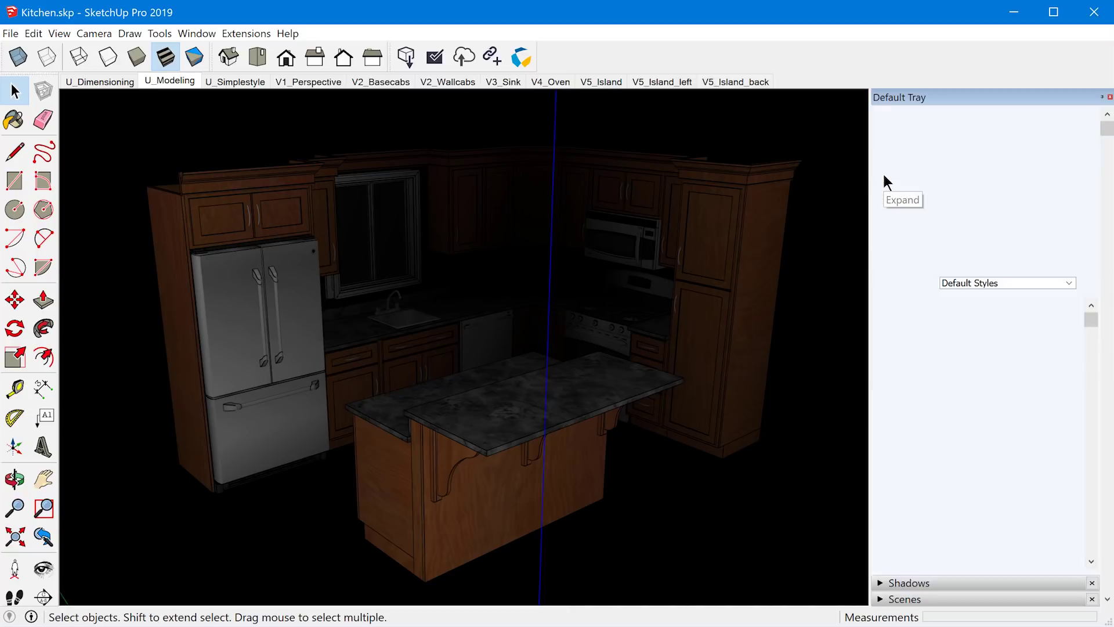
click(1066, 283)
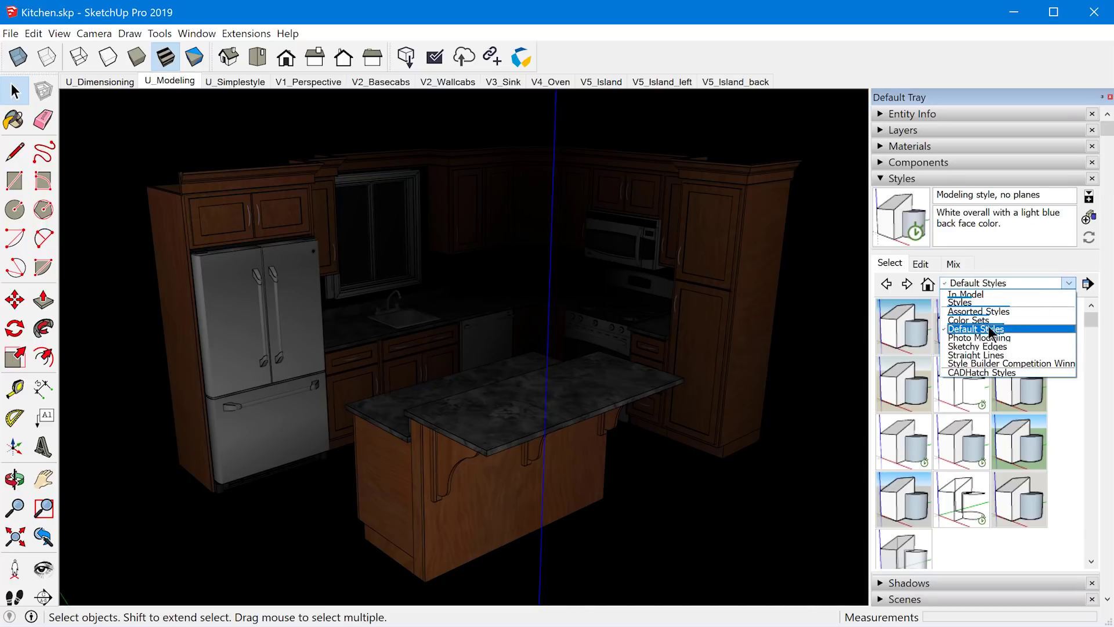
click(990, 328)
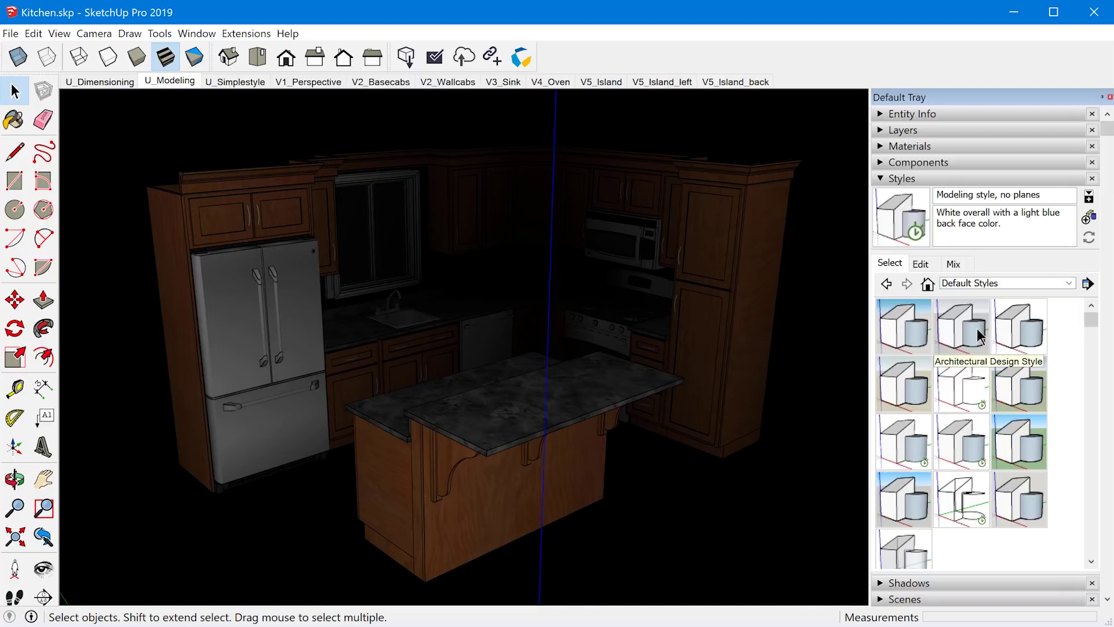
click(963, 388)
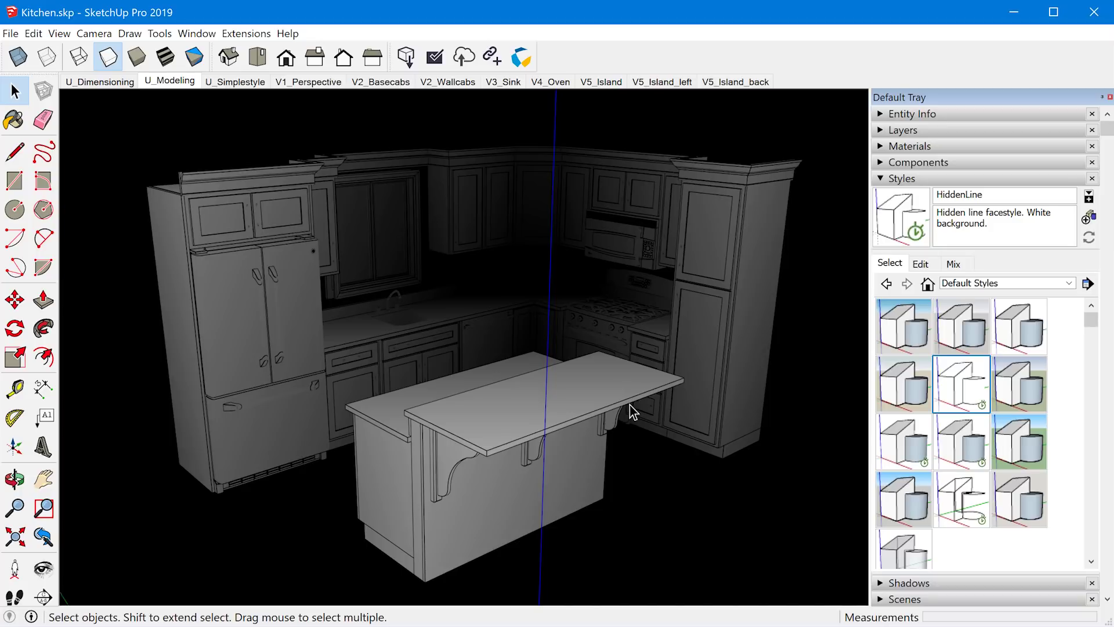
click(921, 263)
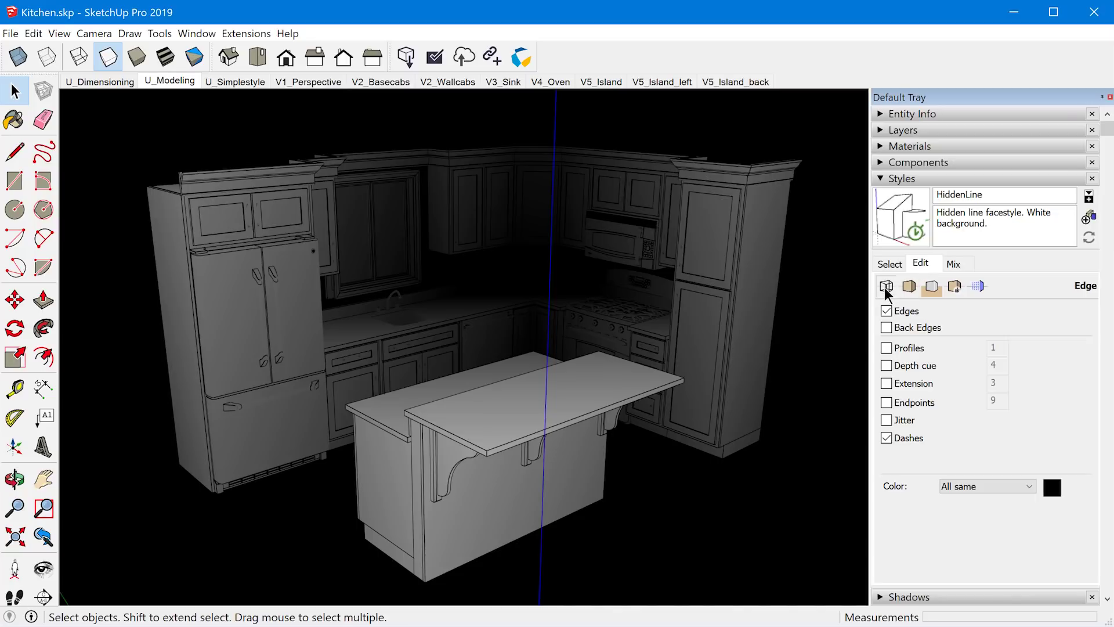
- Turn off edges and profiles in the style's Edge settings, leaving edgeless faces
click(888, 314)
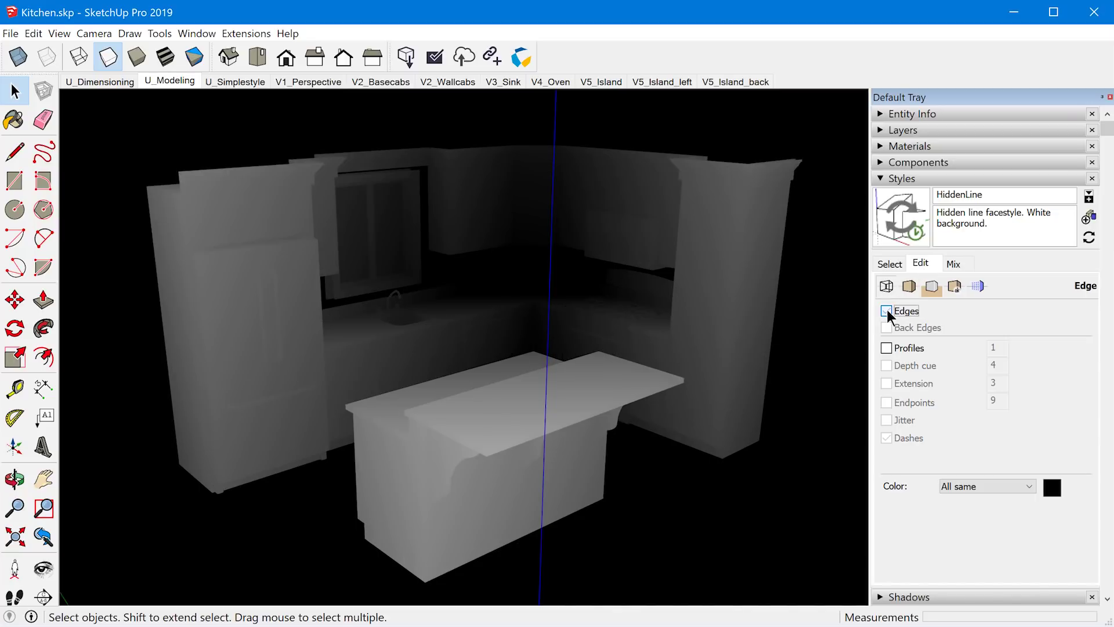
click(886, 348)
click(886, 348)
click(909, 286)
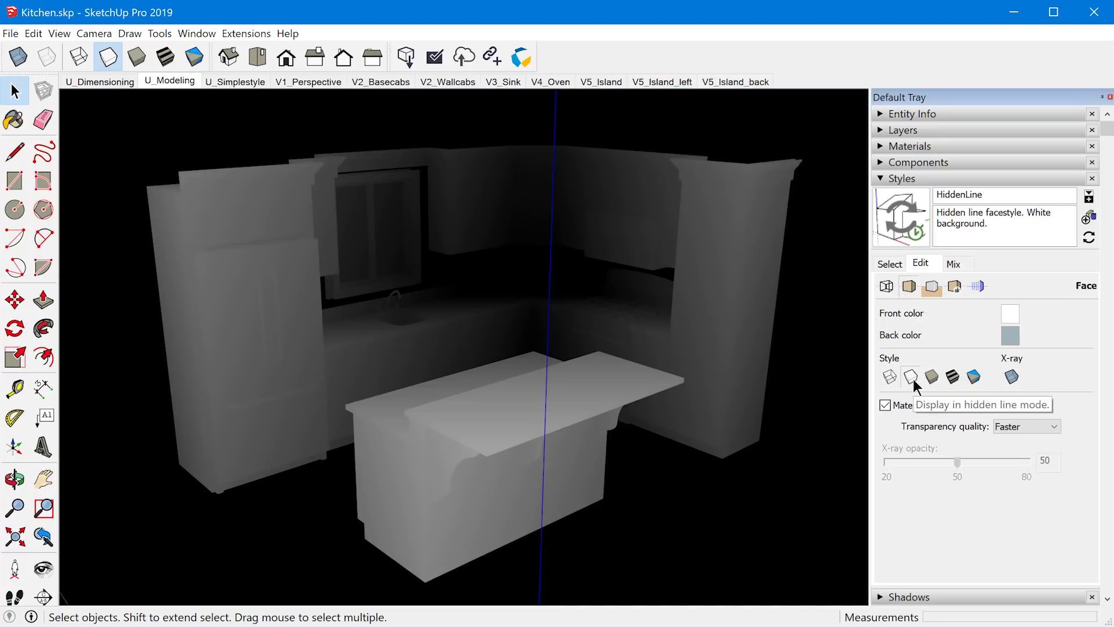
- Save the look as a new style named 'Depth Map' and update it
click(1088, 223)
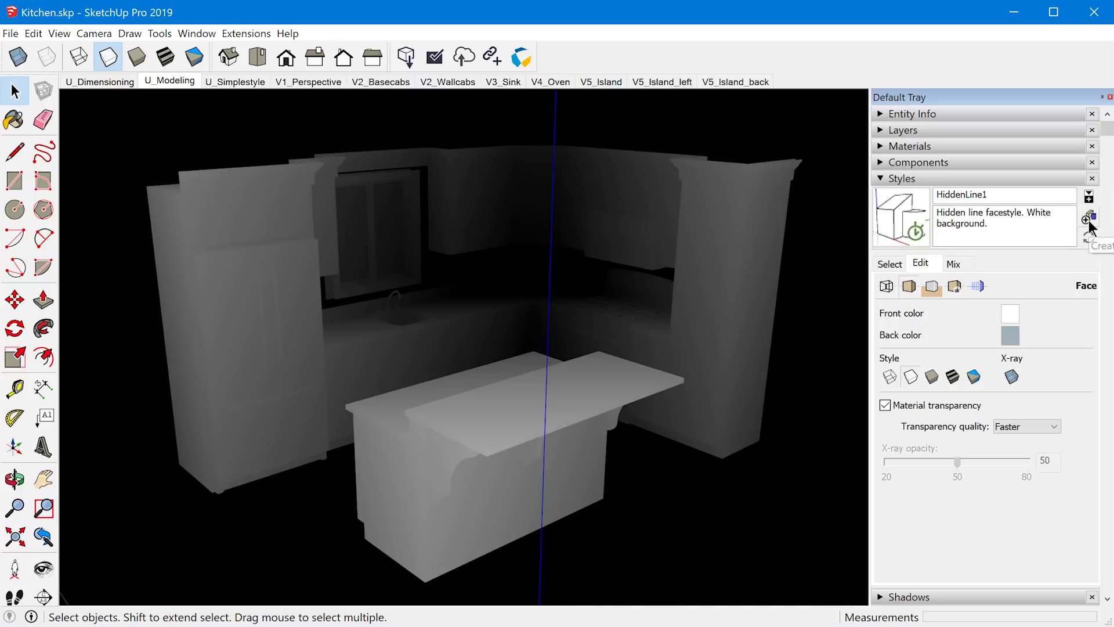
double_click(992, 192)
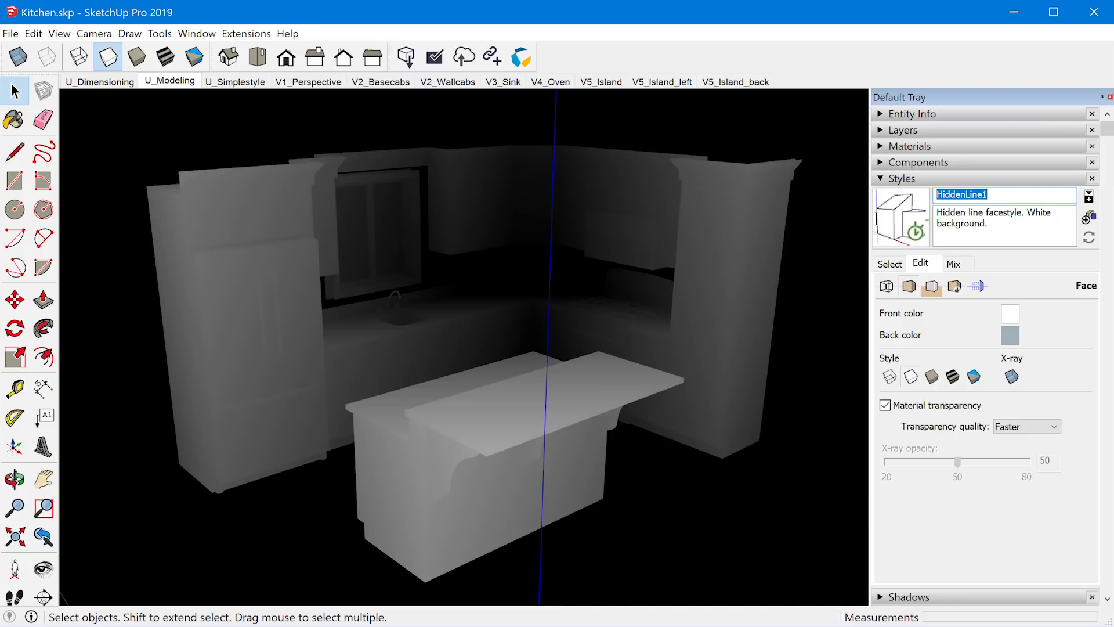
text(Depth Map)
click(1088, 236)
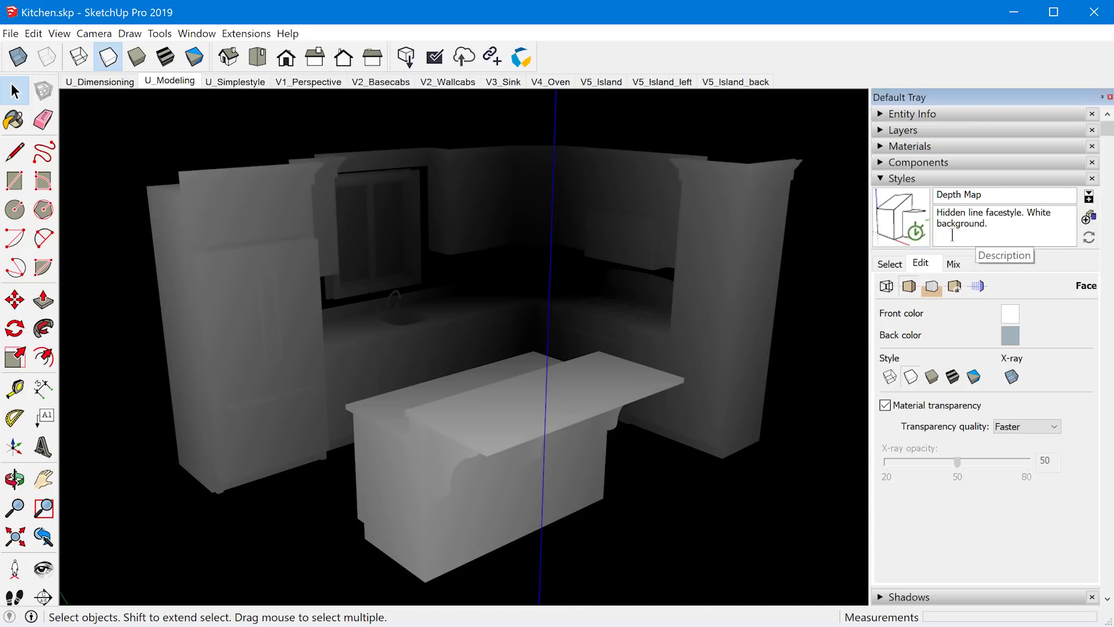
click(887, 179)
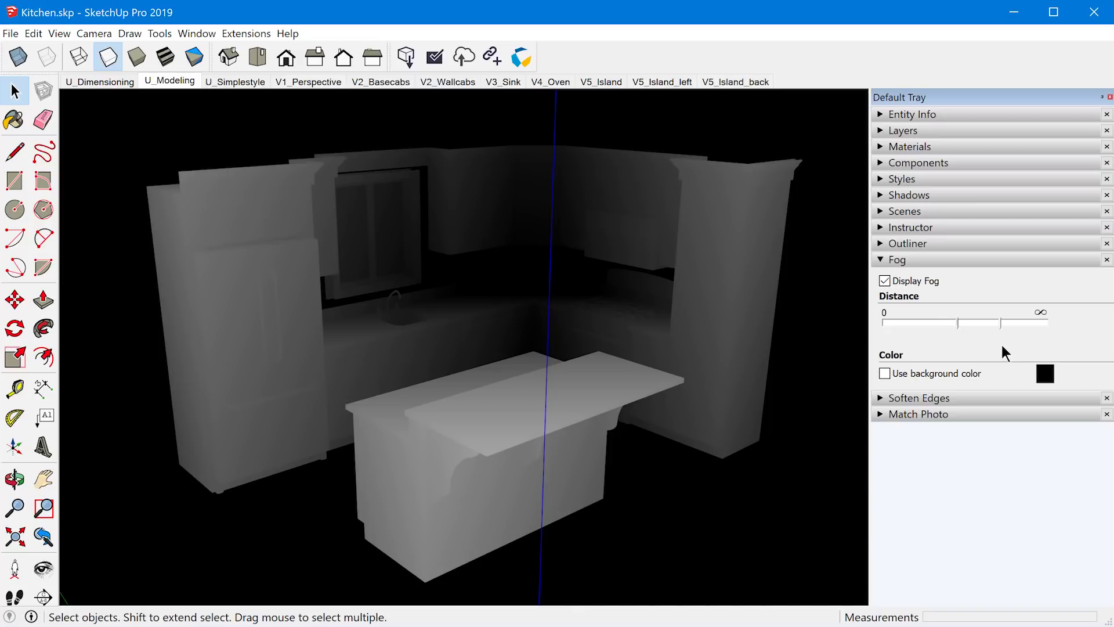
- Adjust the fog distance sliders until the island is bright and back cabinets darken
mouse_move(998, 323)
mouse_down()
mouse_move(985, 316)
mouse_move(1002, 318)
mouse_up()
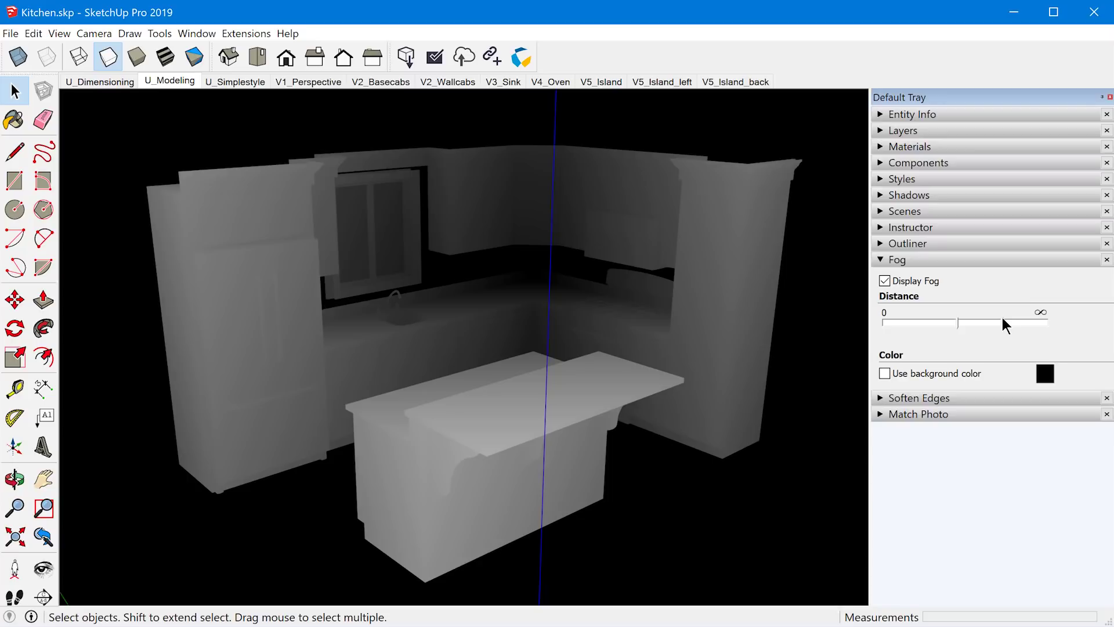
drag(1002, 318, 990, 319)
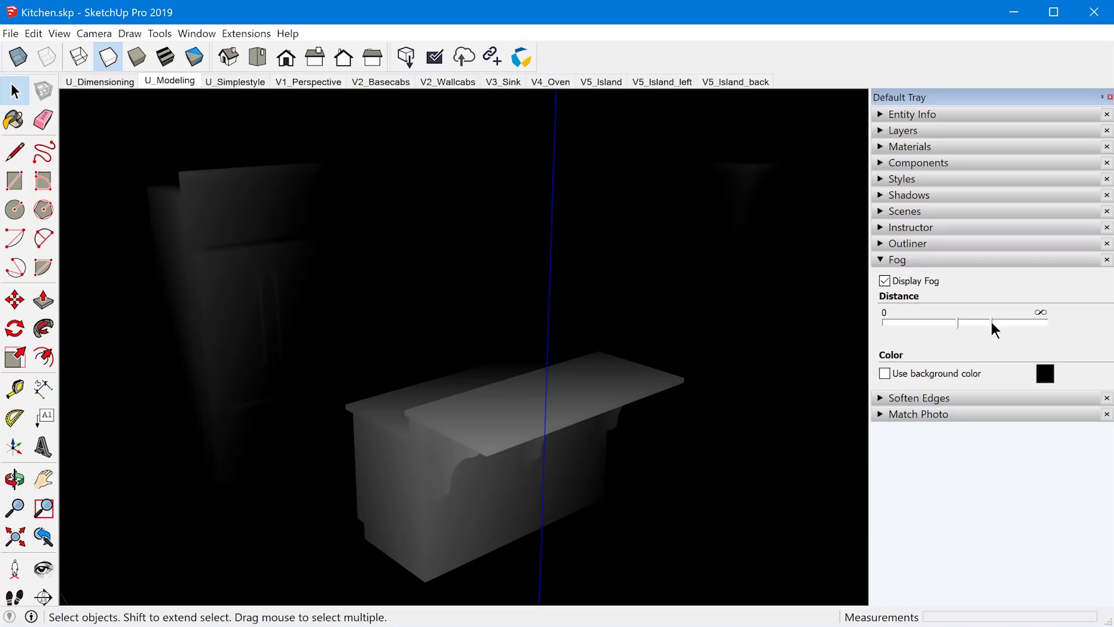
drag(992, 322, 1003, 322)
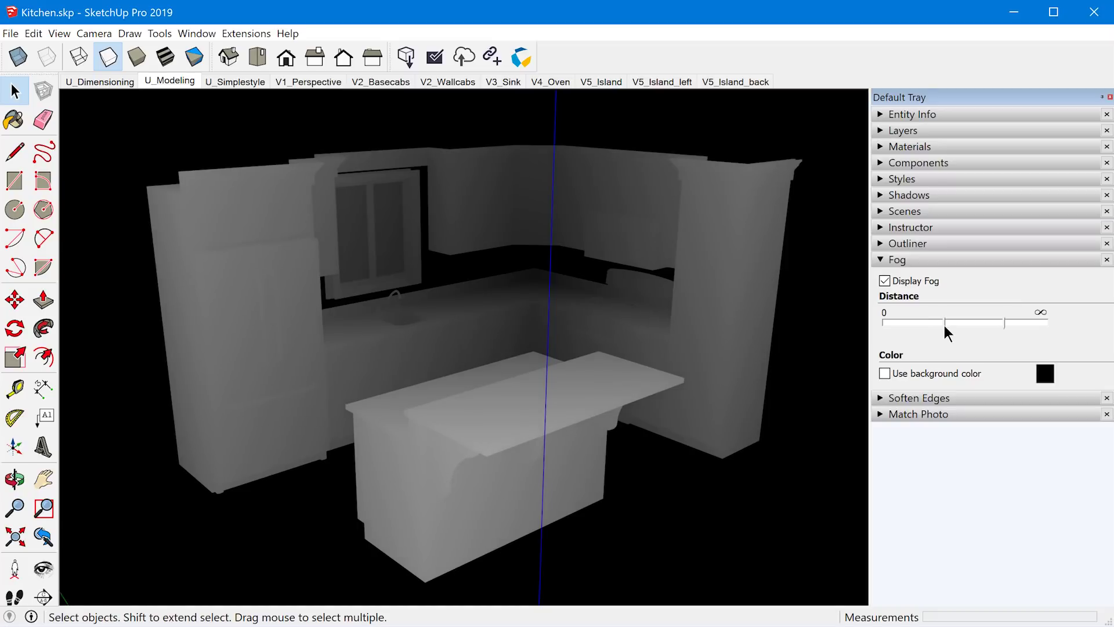
drag(953, 323, 979, 338)
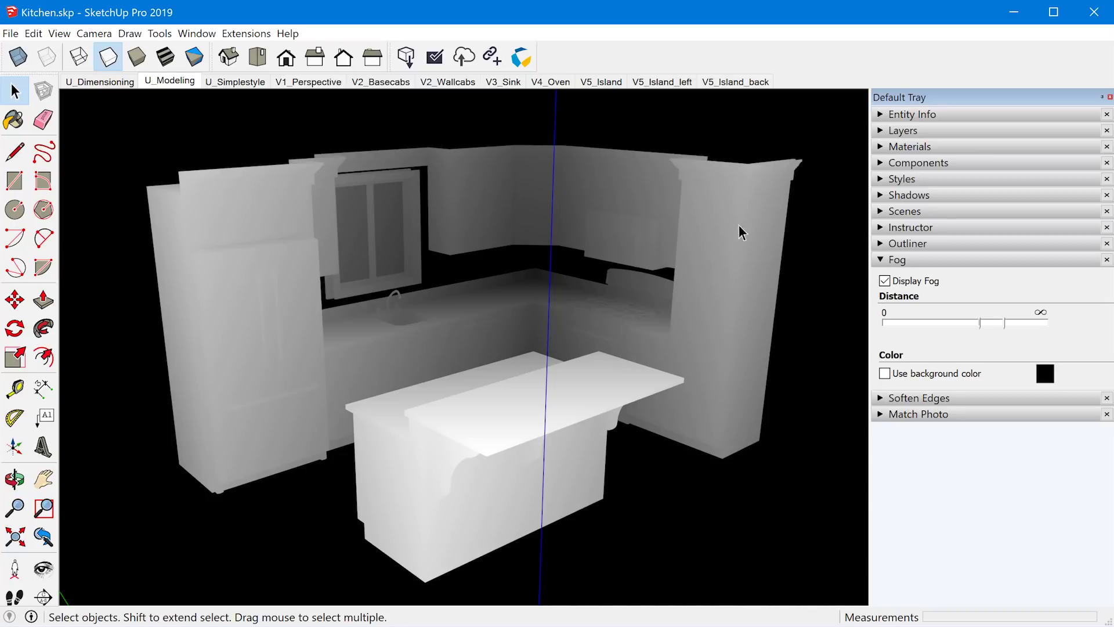
- Start a File > Export > 2D Graphic export and confirm the image options
click(904, 211)
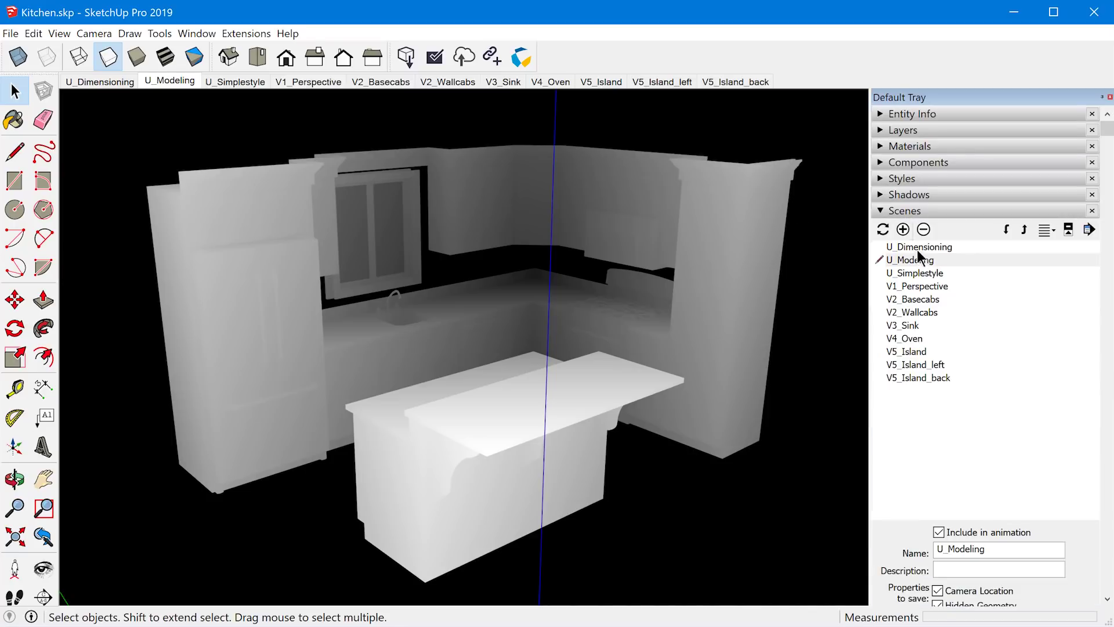
click(904, 211)
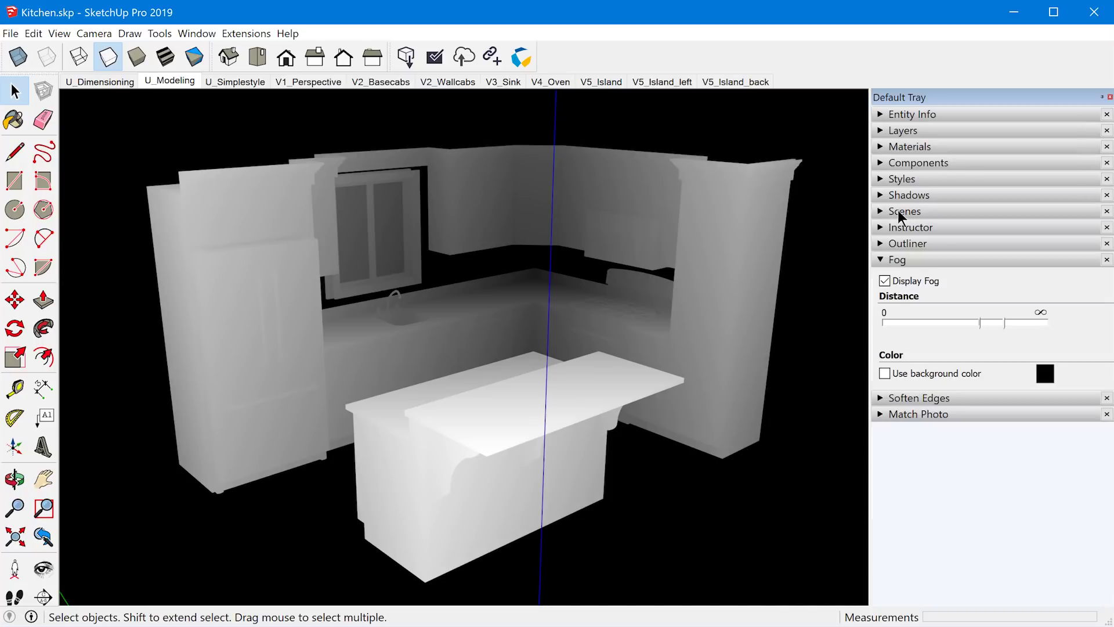
click(10, 33)
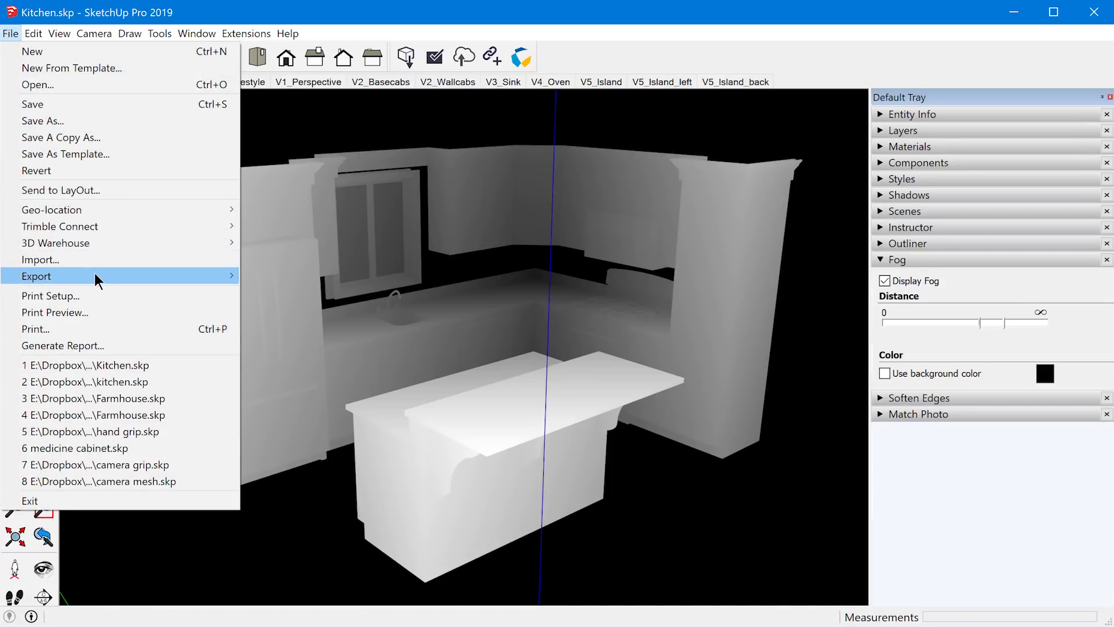
mouse_move(95, 274)
click(304, 292)
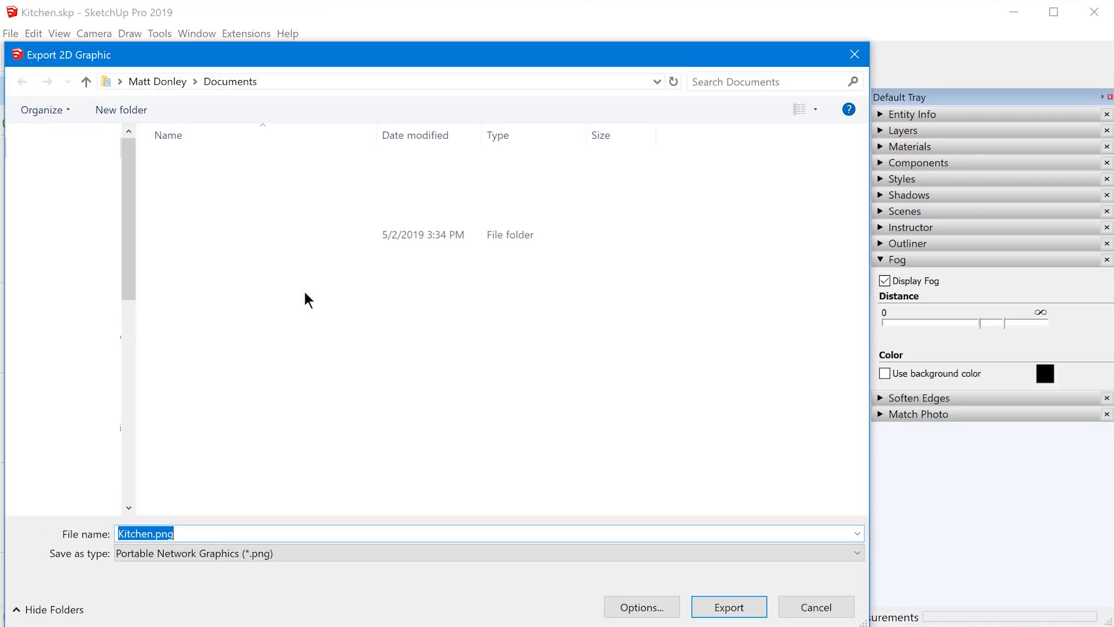
click(626, 608)
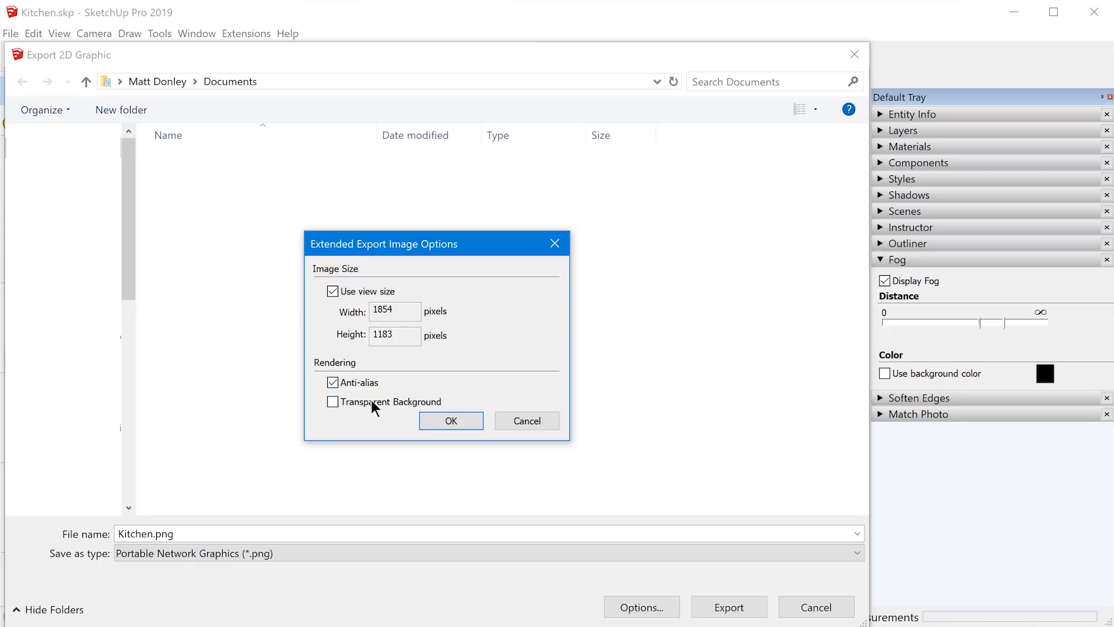
click(448, 424)
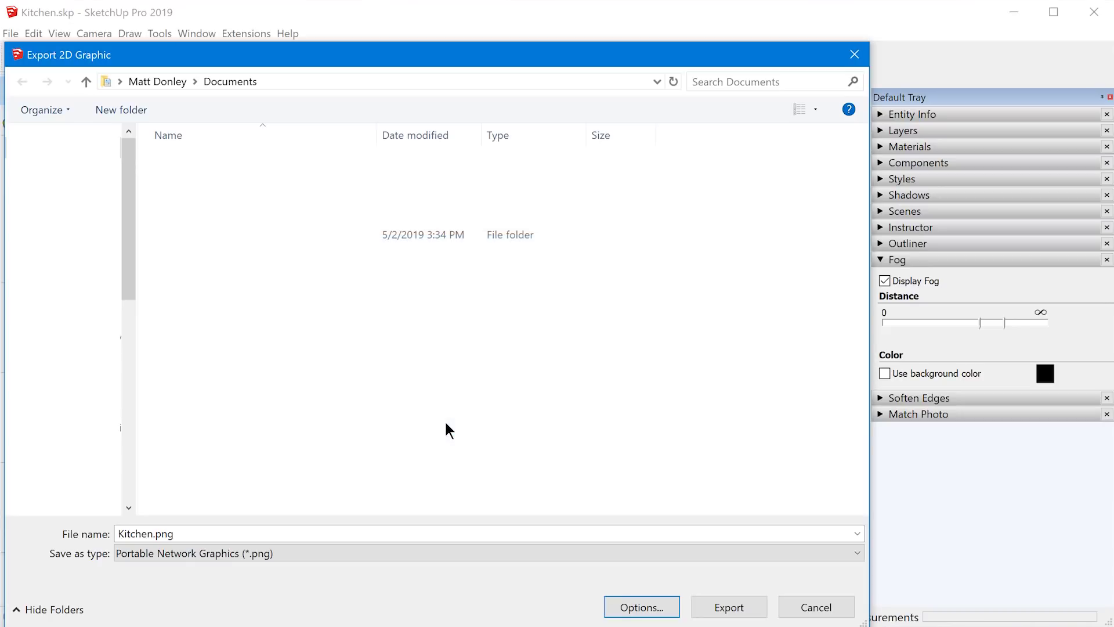
click(627, 603)
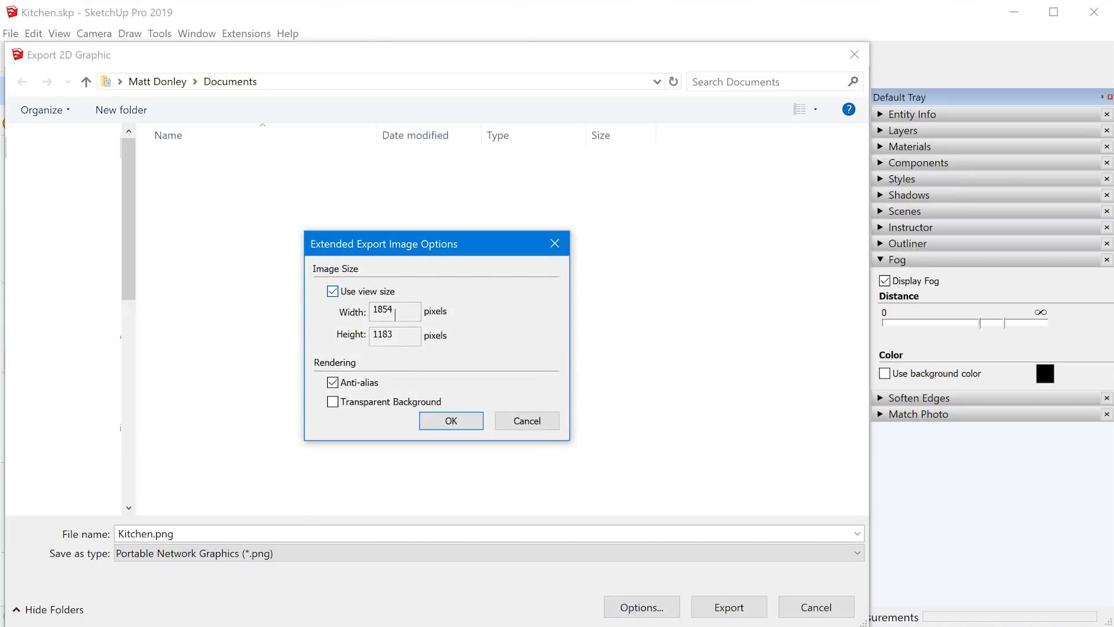
click(460, 421)
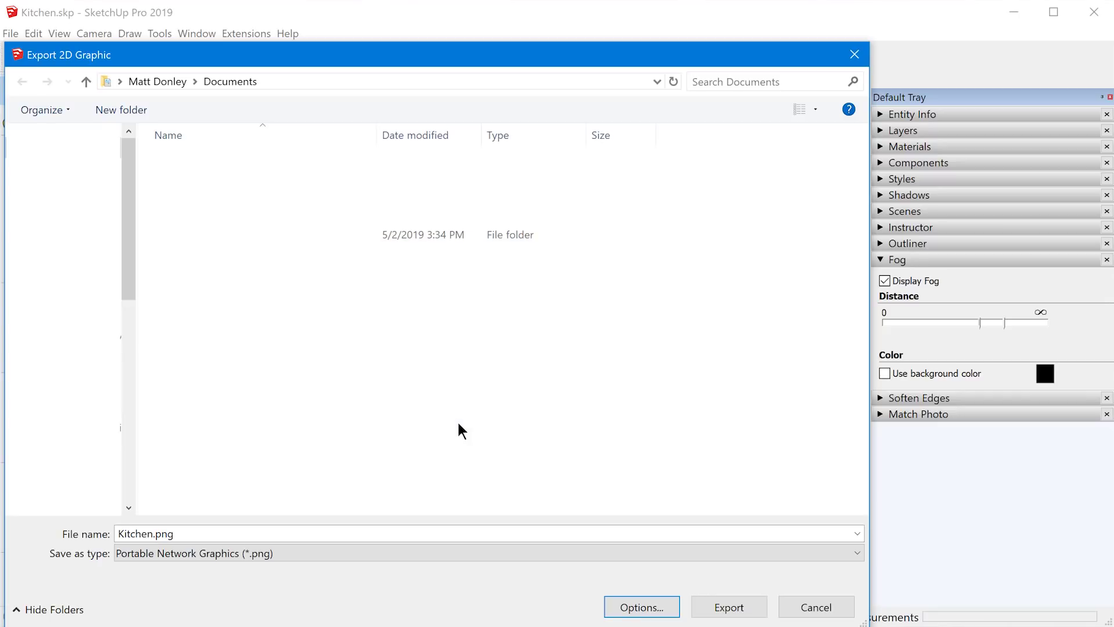
- Rename the file to Kitchen_depth.png and export it into the Kitchen test folder
double_click(155, 534)
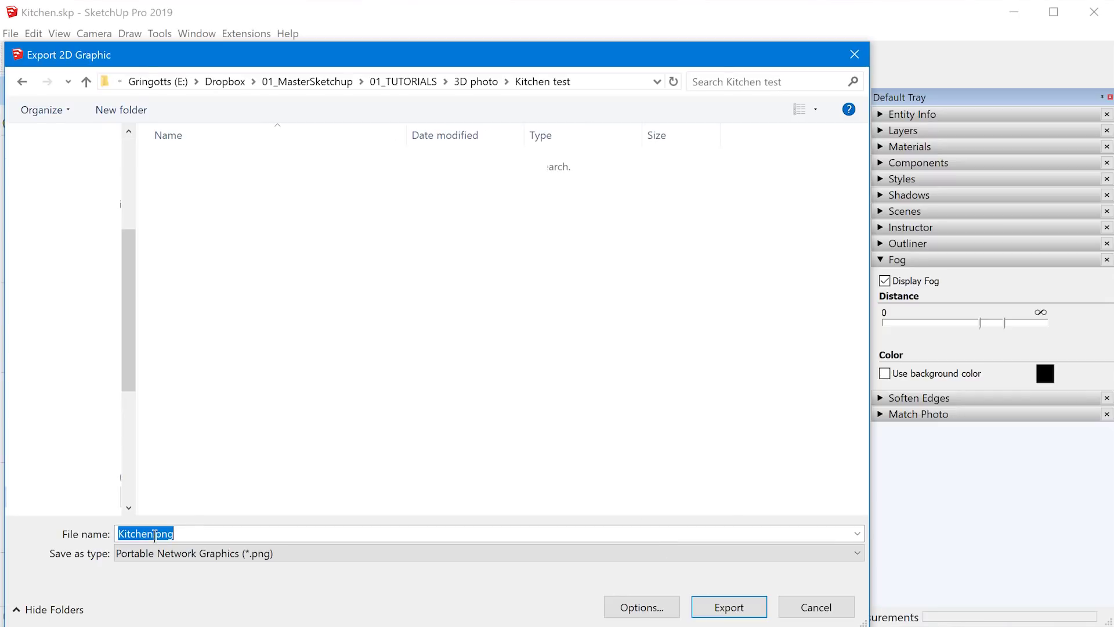
click(154, 533)
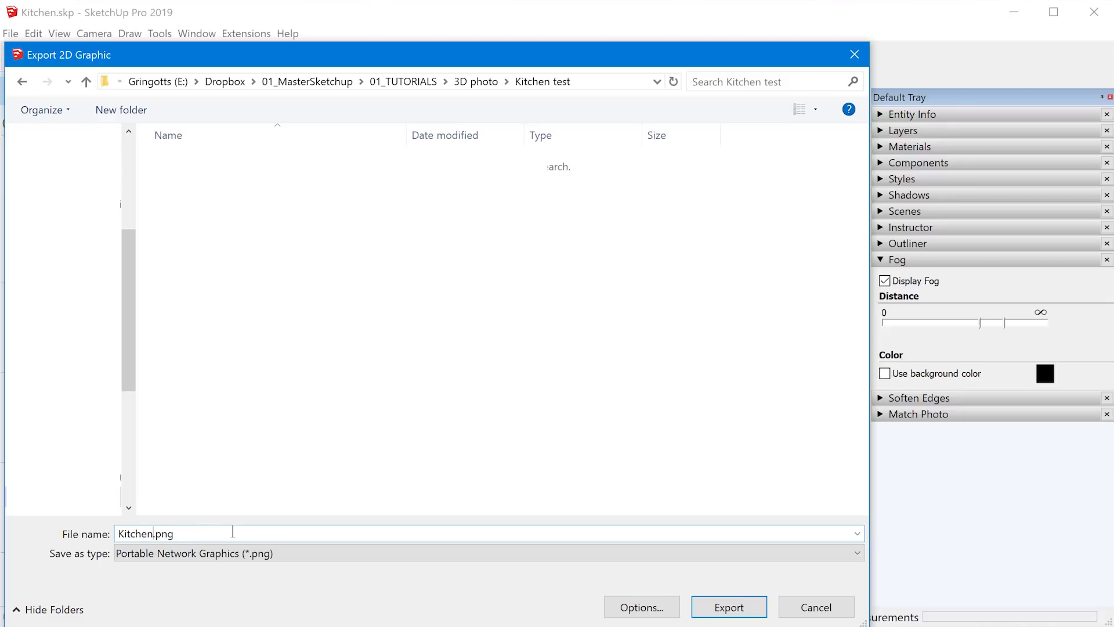
text(_depth)
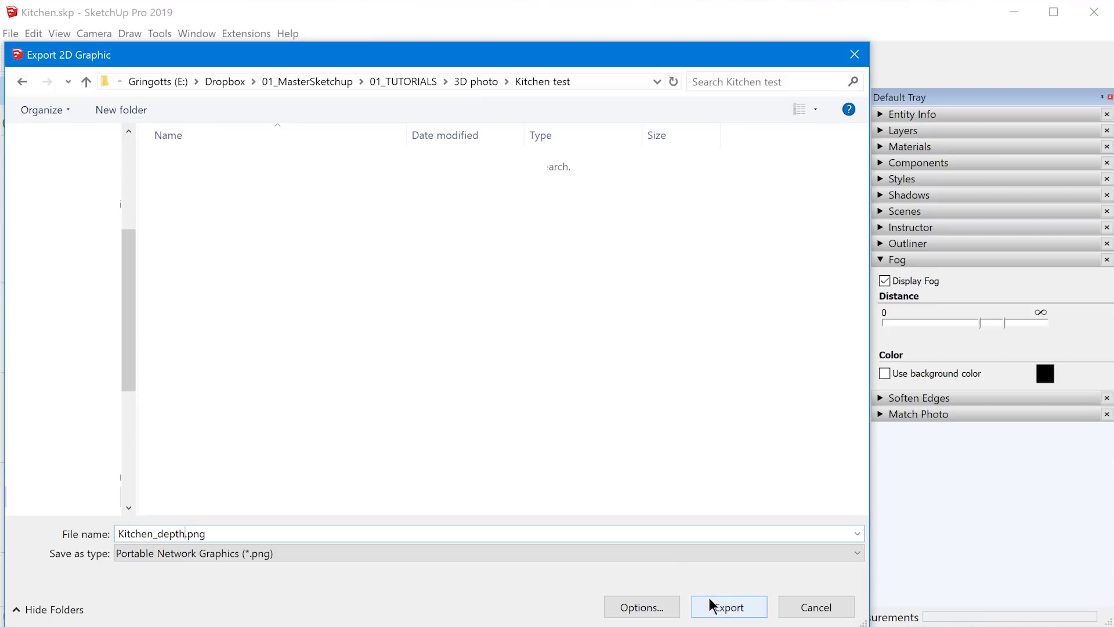
click(709, 597)
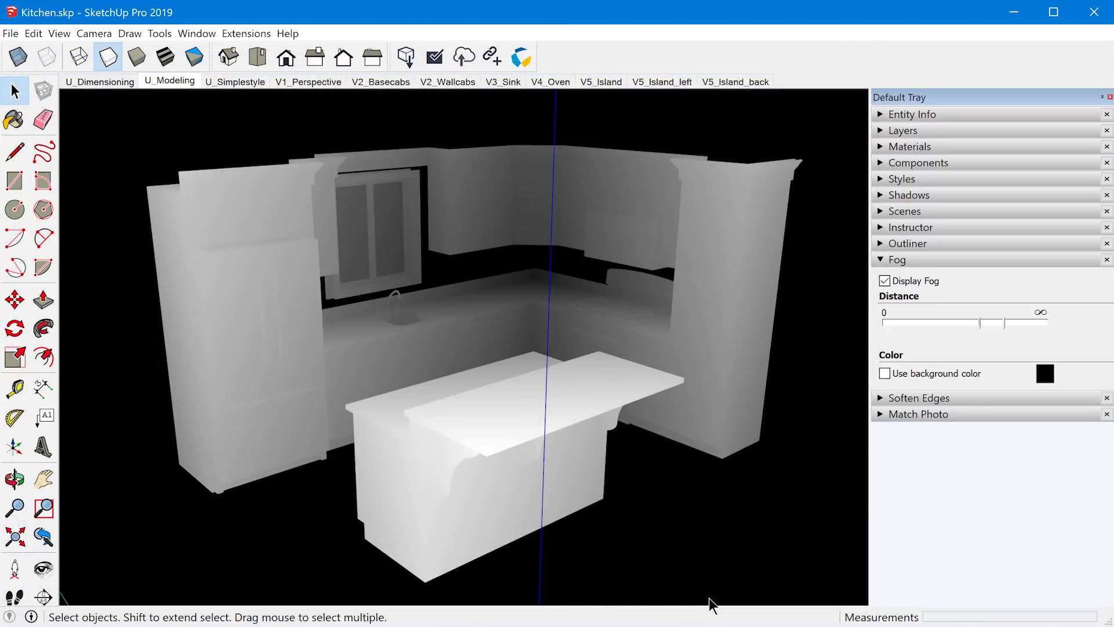
- Turn off the fog and apply Construction Documentation Style from Default Styles
click(884, 282)
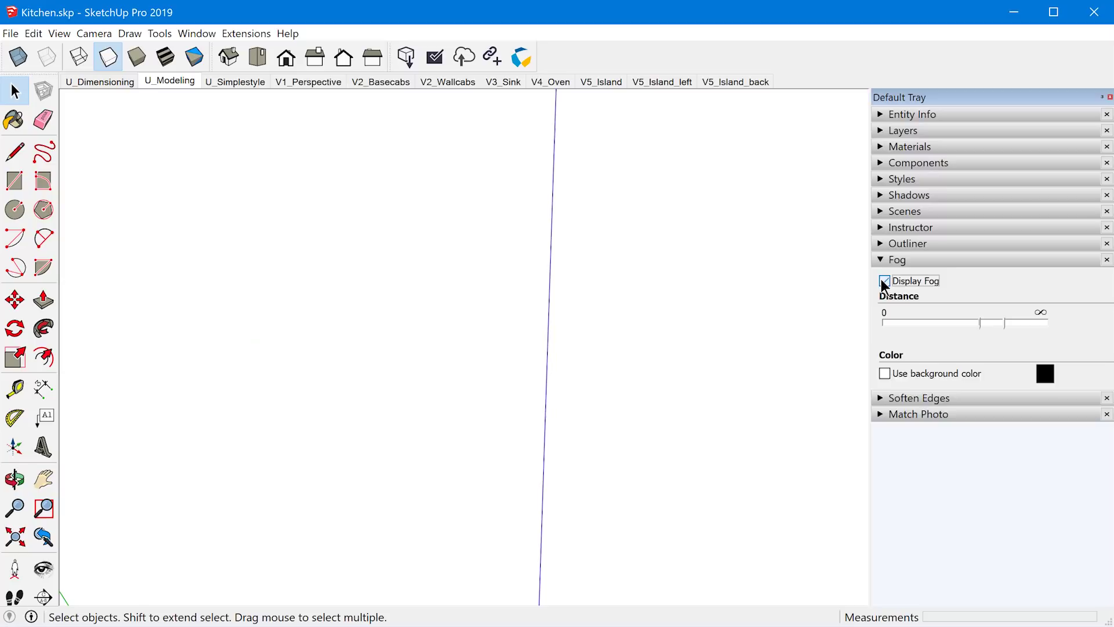
click(891, 180)
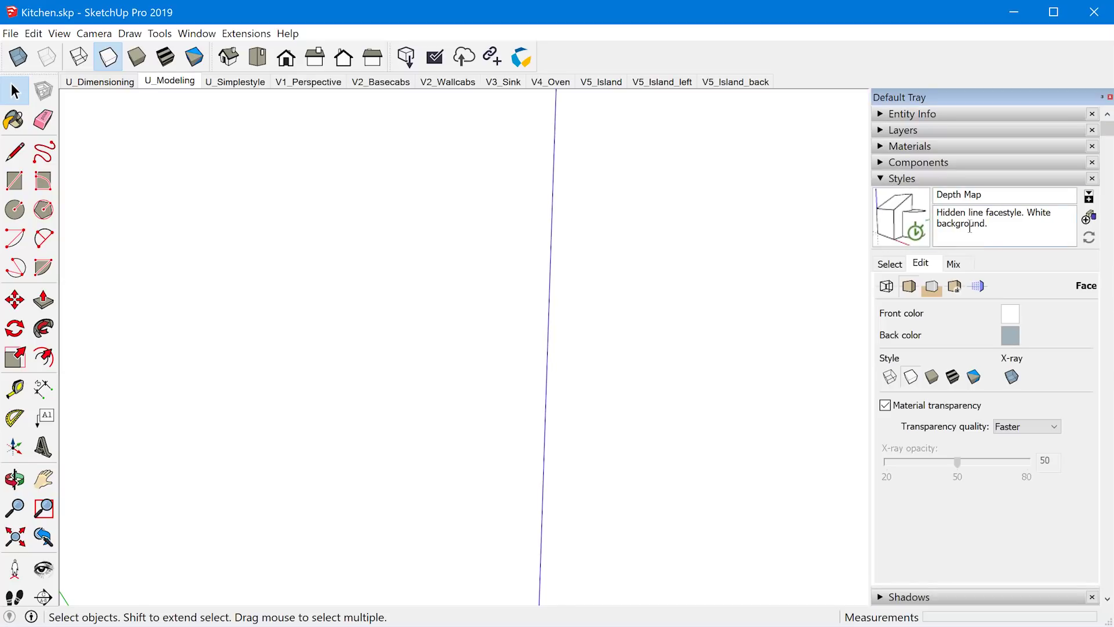
click(904, 265)
click(982, 283)
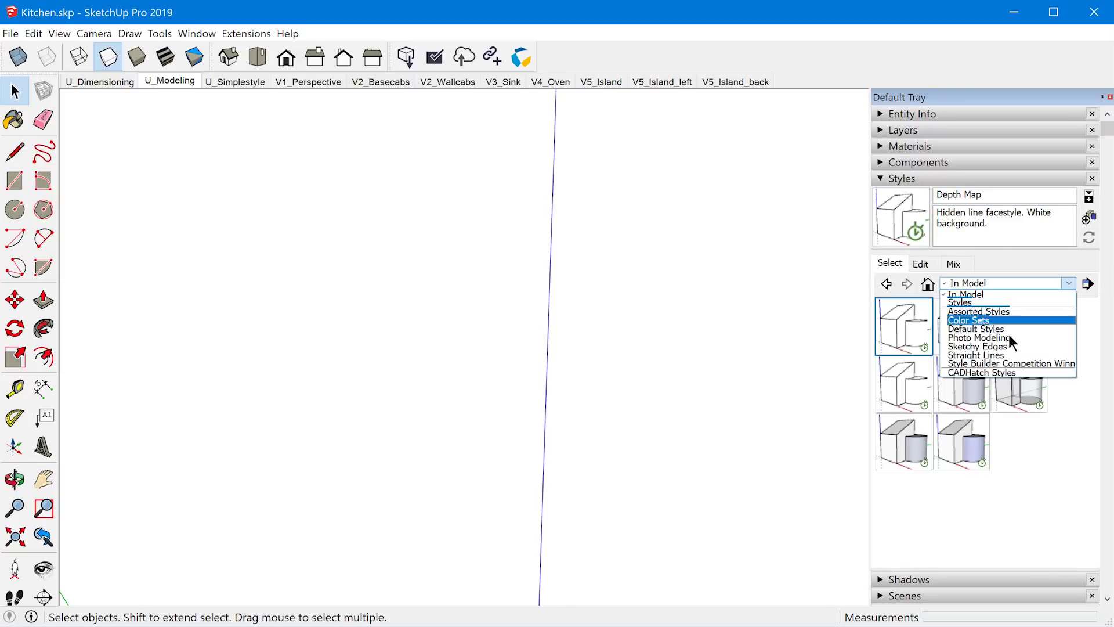
click(1009, 336)
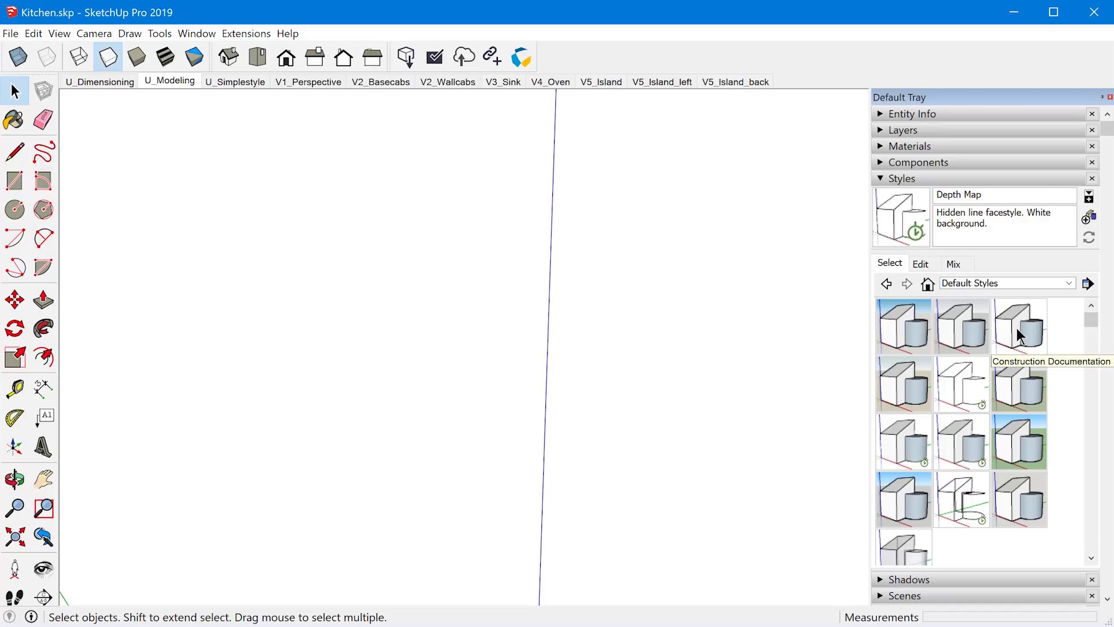
click(1016, 329)
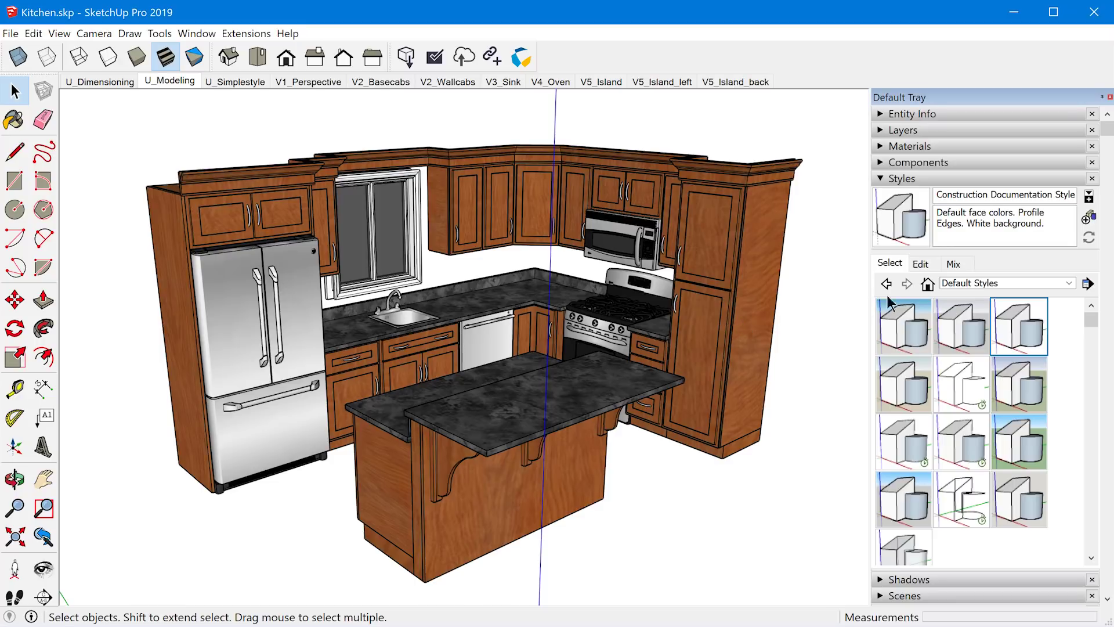
- Try the Pencil Edges With Whiteout Border style from Style Builder Competition Winners
click(969, 282)
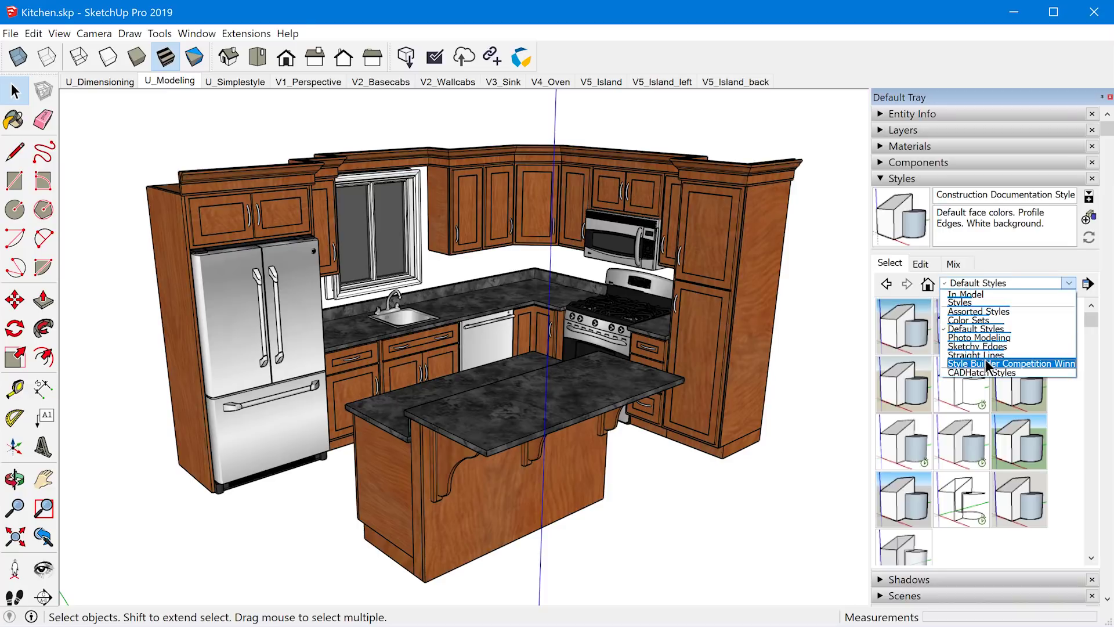
click(985, 363)
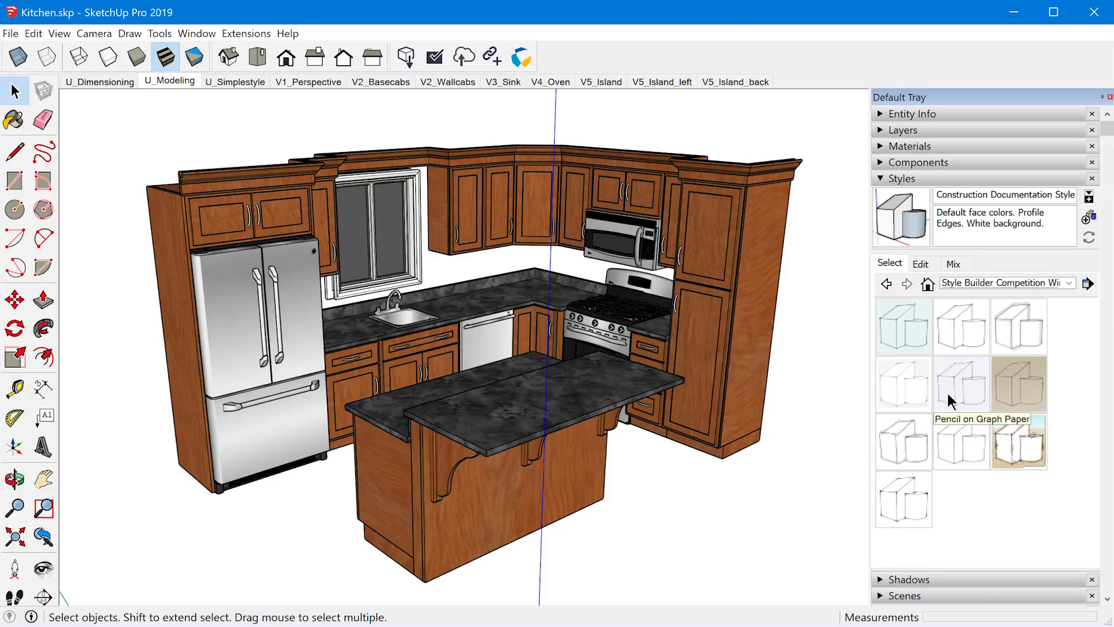
click(906, 391)
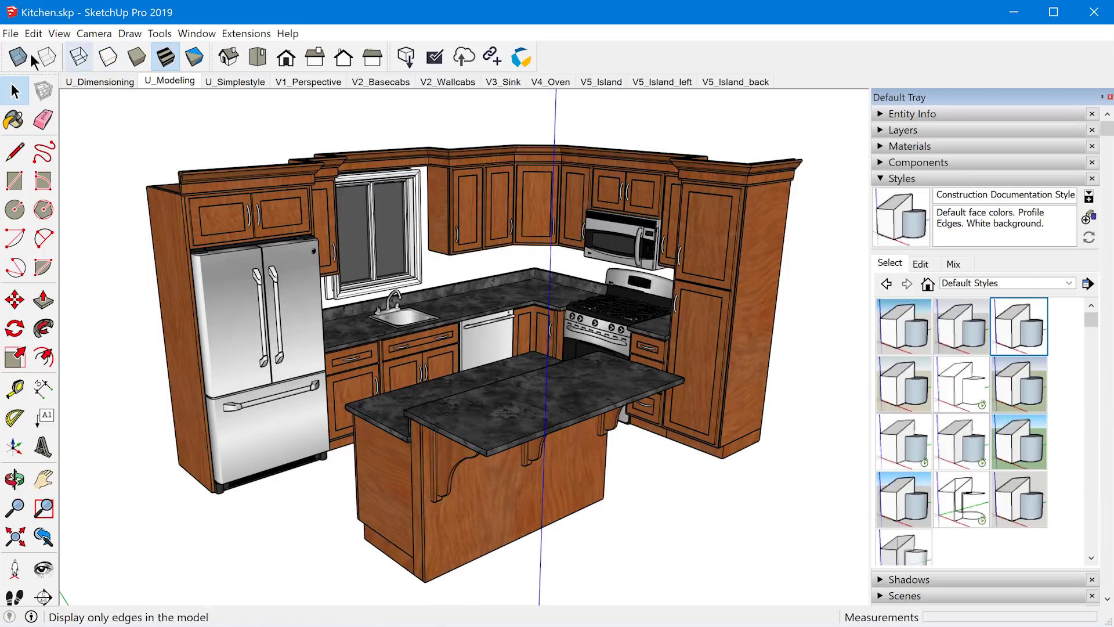
- Open the File > Export > 2D Graphic dialog for the styled kitchen view
click(11, 33)
mouse_move(62, 280)
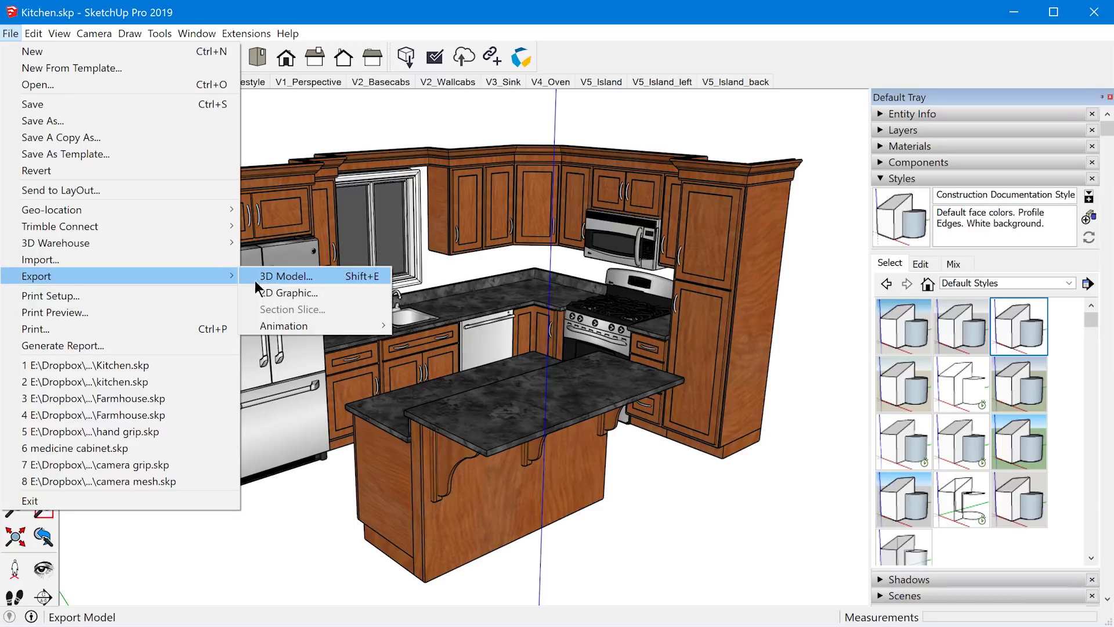
click(287, 293)
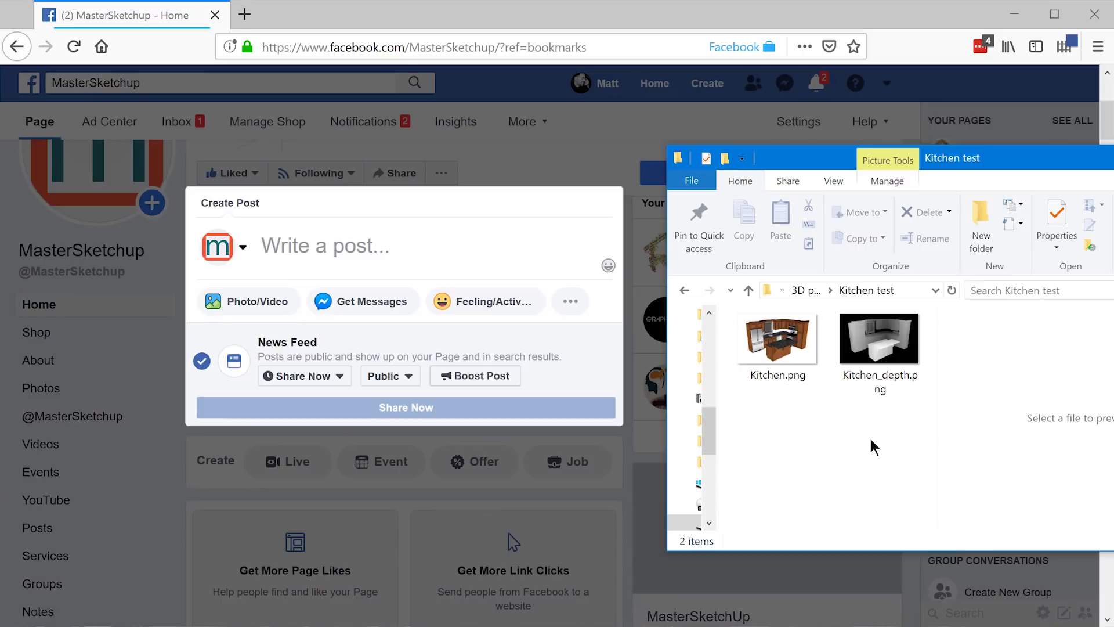
- Drag Kitchen_depth.png and Kitchen.png together into the new Facebook post on the MasterSketchup page
click(879, 345)
ctrl+click(746, 355)
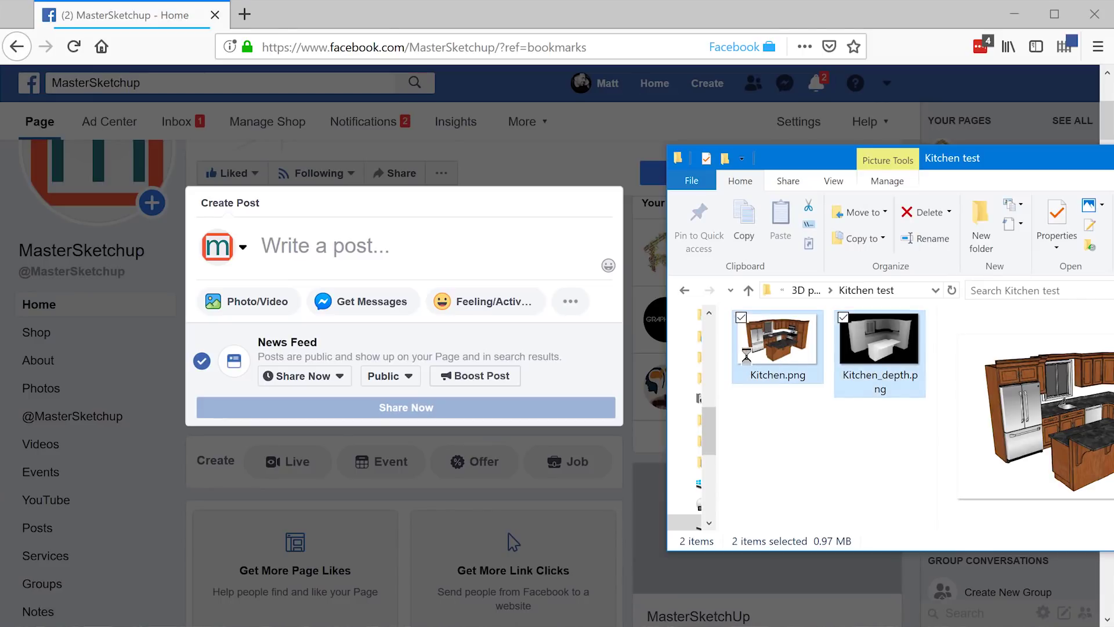
drag(789, 354, 413, 249)
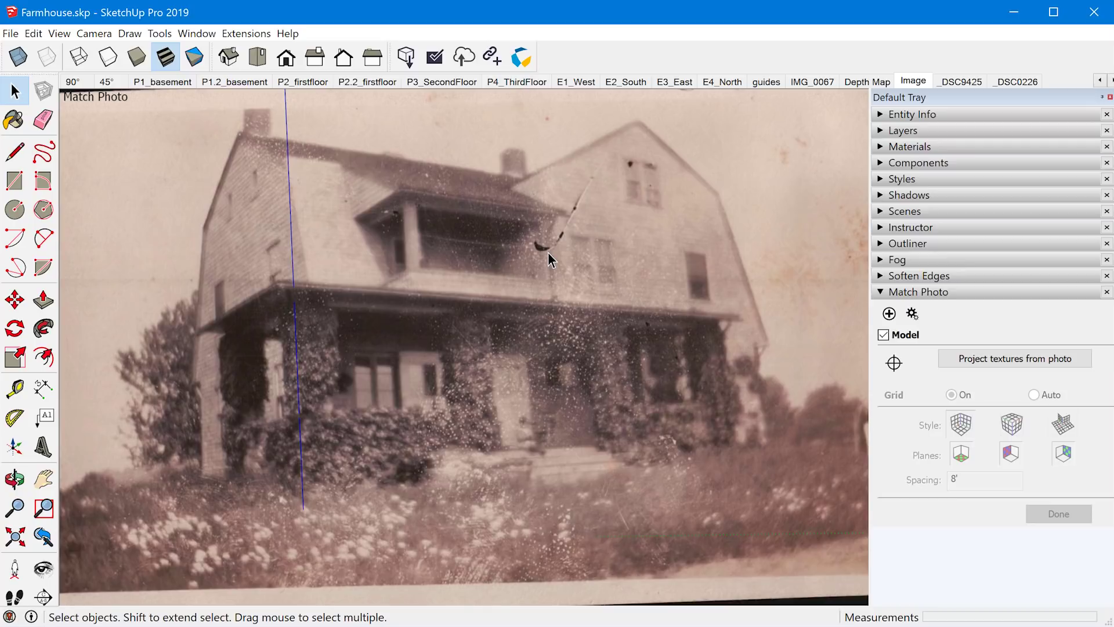
click(821, 82)
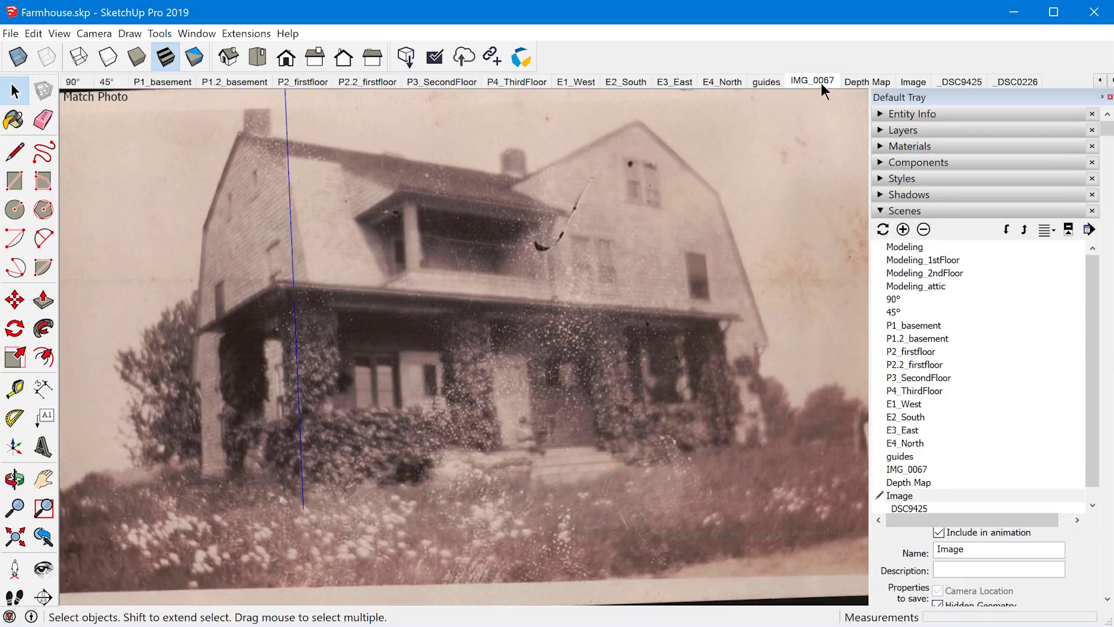
middle_drag(736, 170, 498, 377)
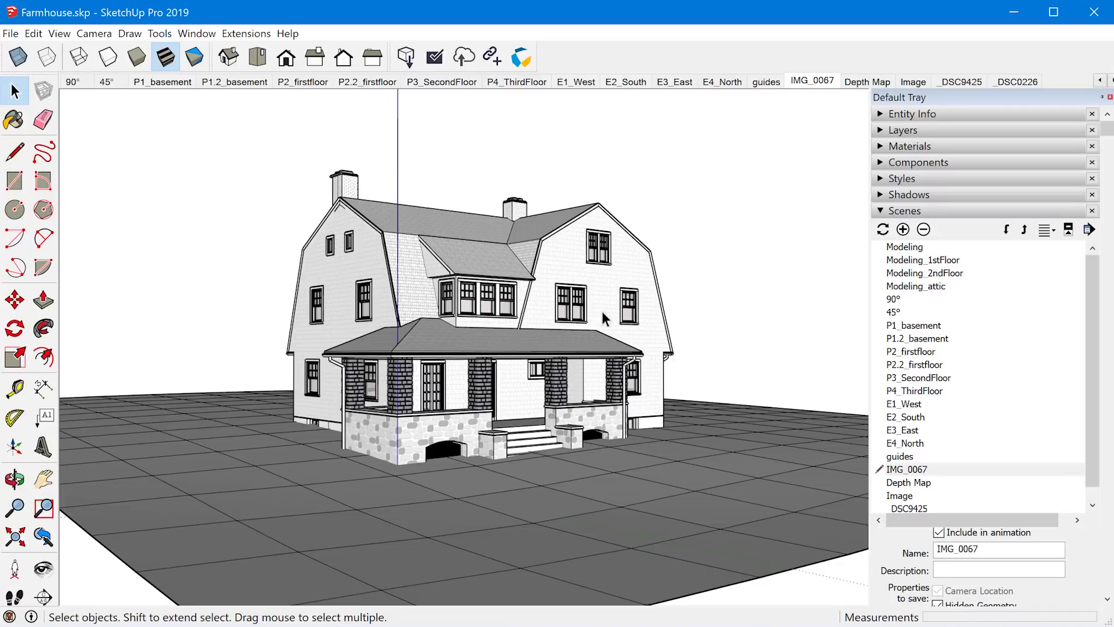
click(913, 81)
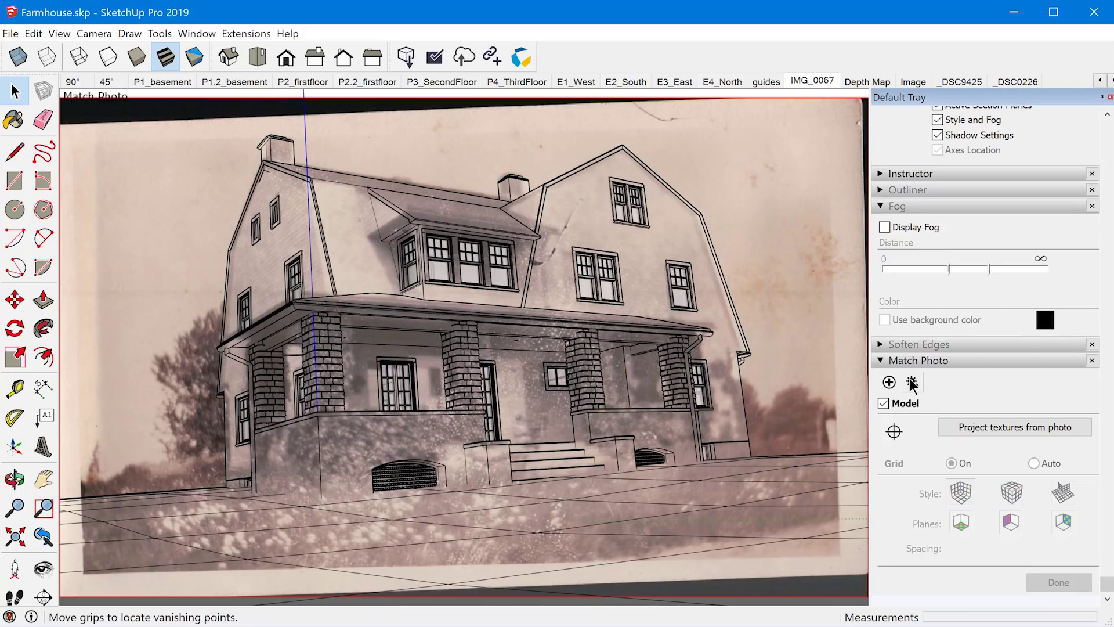
- Realign the red perspective line with the farmhouse roof edge and finish editing the matched photo
click(911, 382)
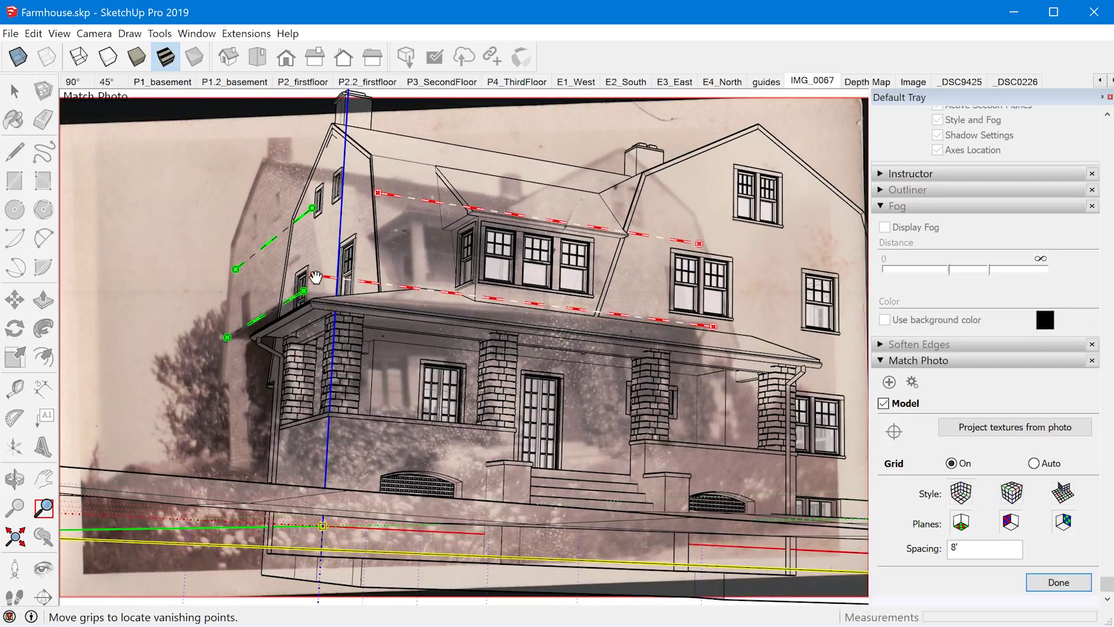
drag(311, 296, 310, 301)
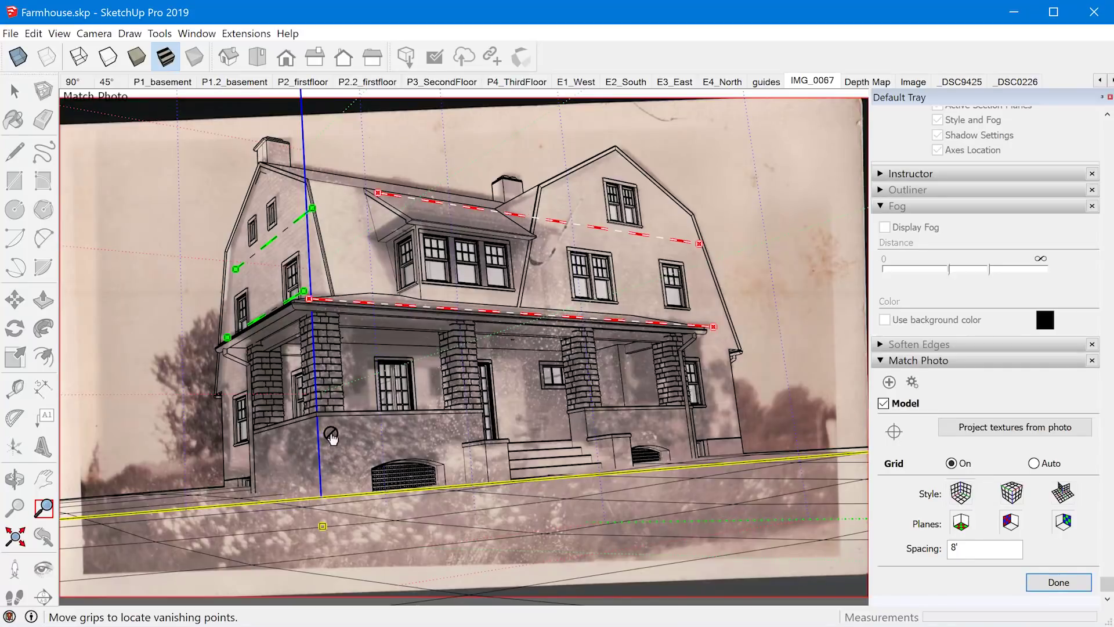
click(1075, 584)
click(878, 84)
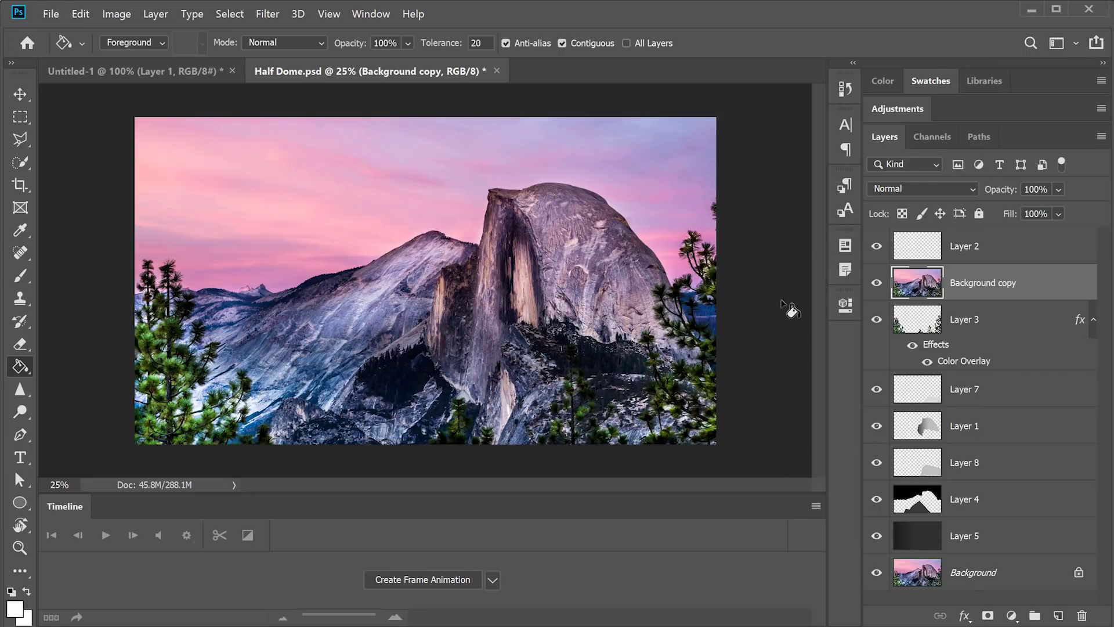
- Hide the Background copy layer in Half Dome.psd to reveal the greyscale depth map
click(879, 284)
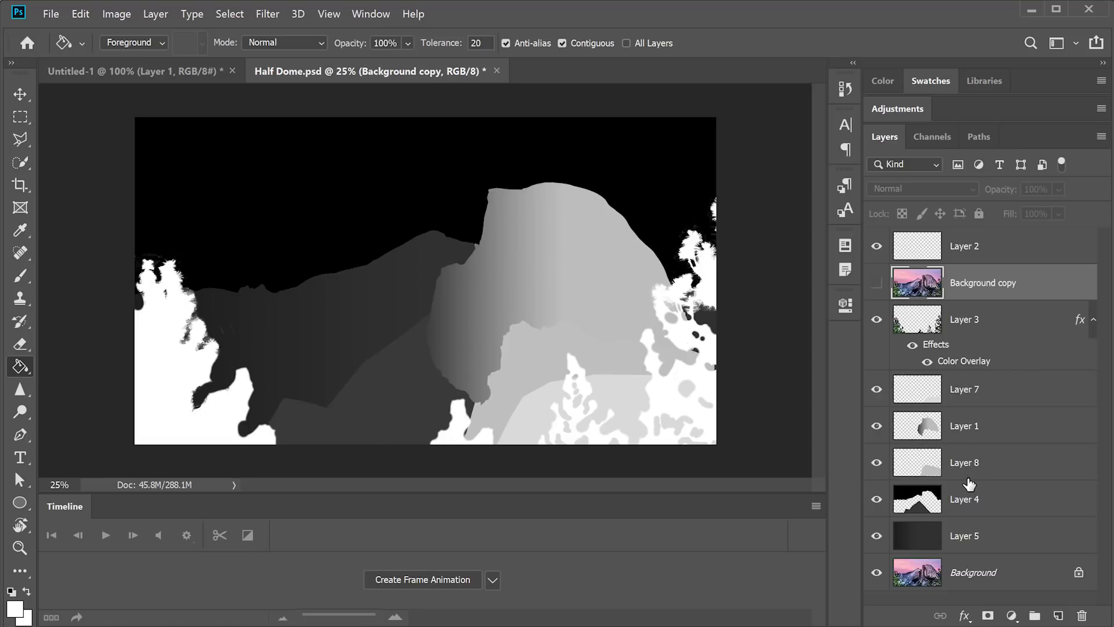
- Lower the Background copy layer's opacity to 52% after comparing it with Layer 1, then hide it
click(876, 426)
click(876, 427)
click(876, 282)
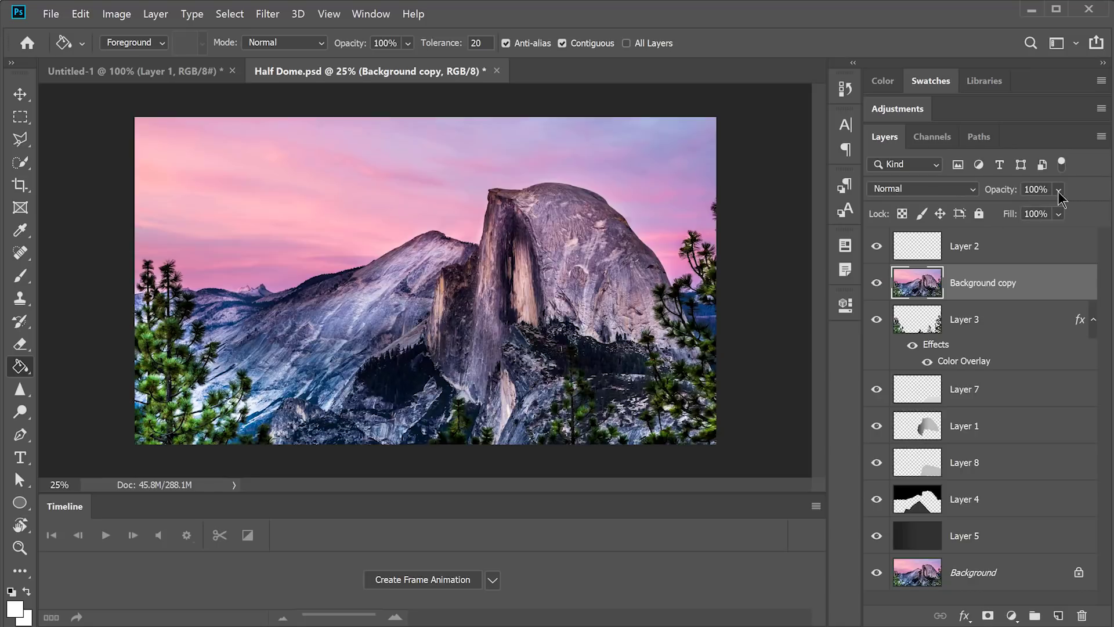
click(1053, 207)
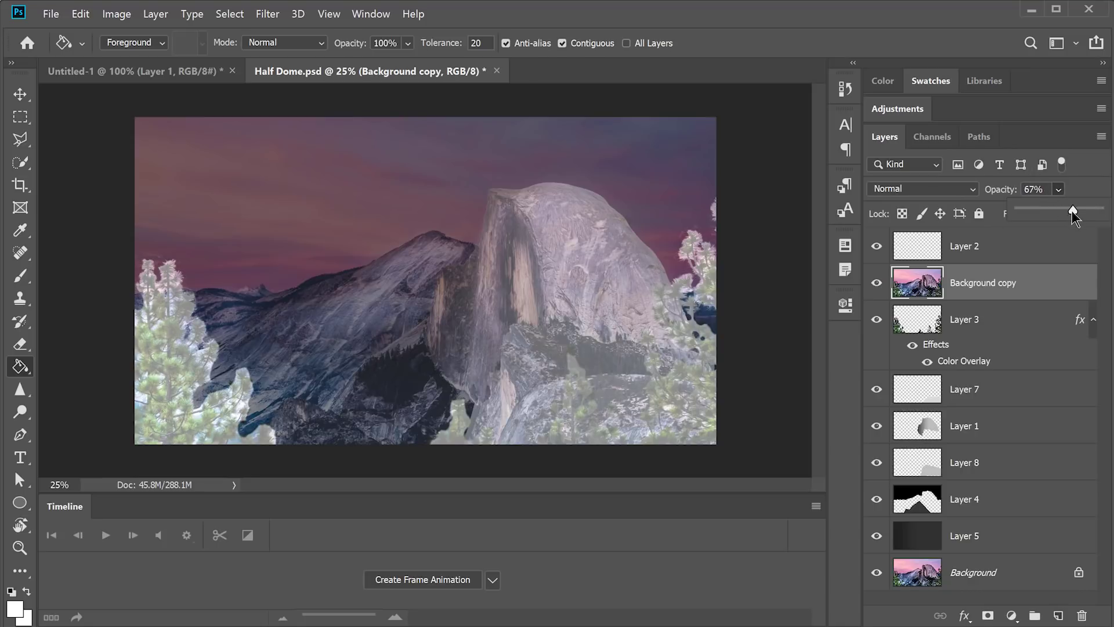
drag(1074, 214, 1061, 211)
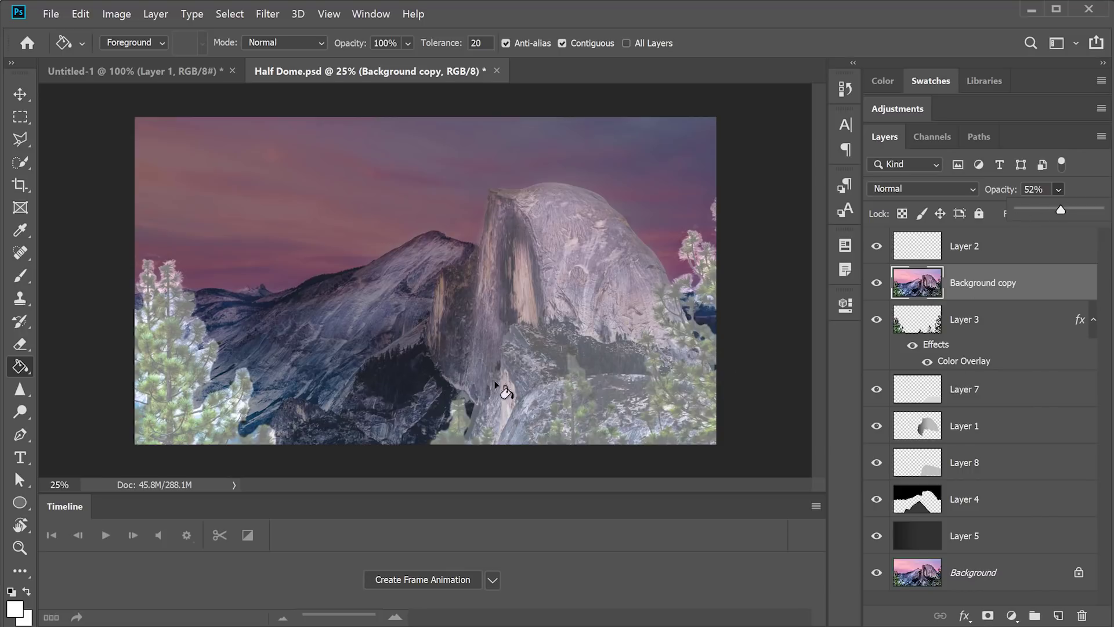
click(877, 284)
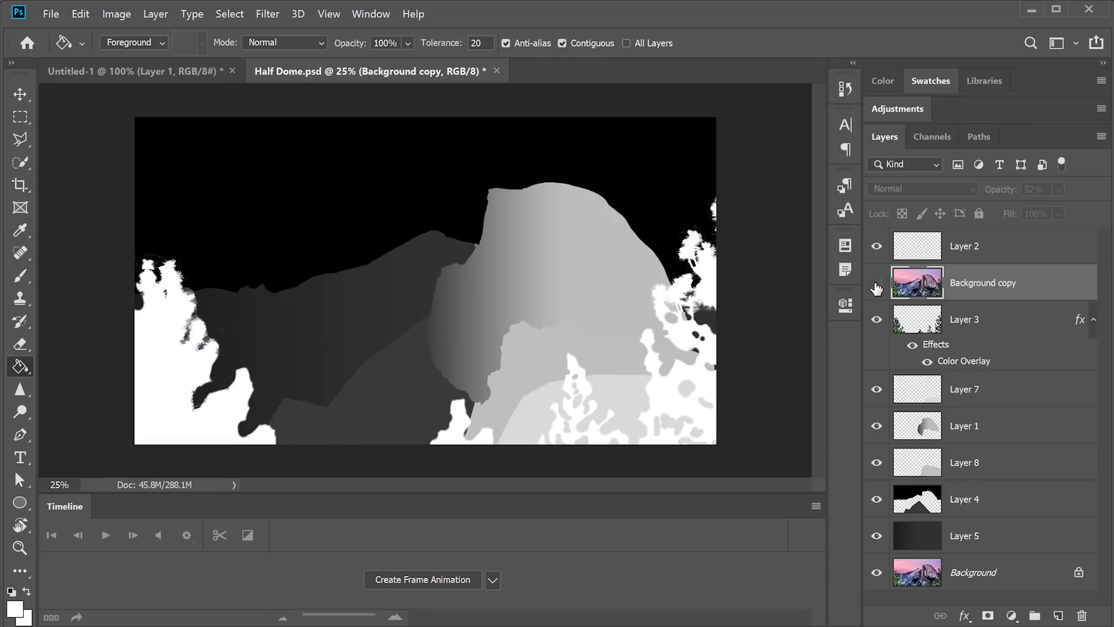